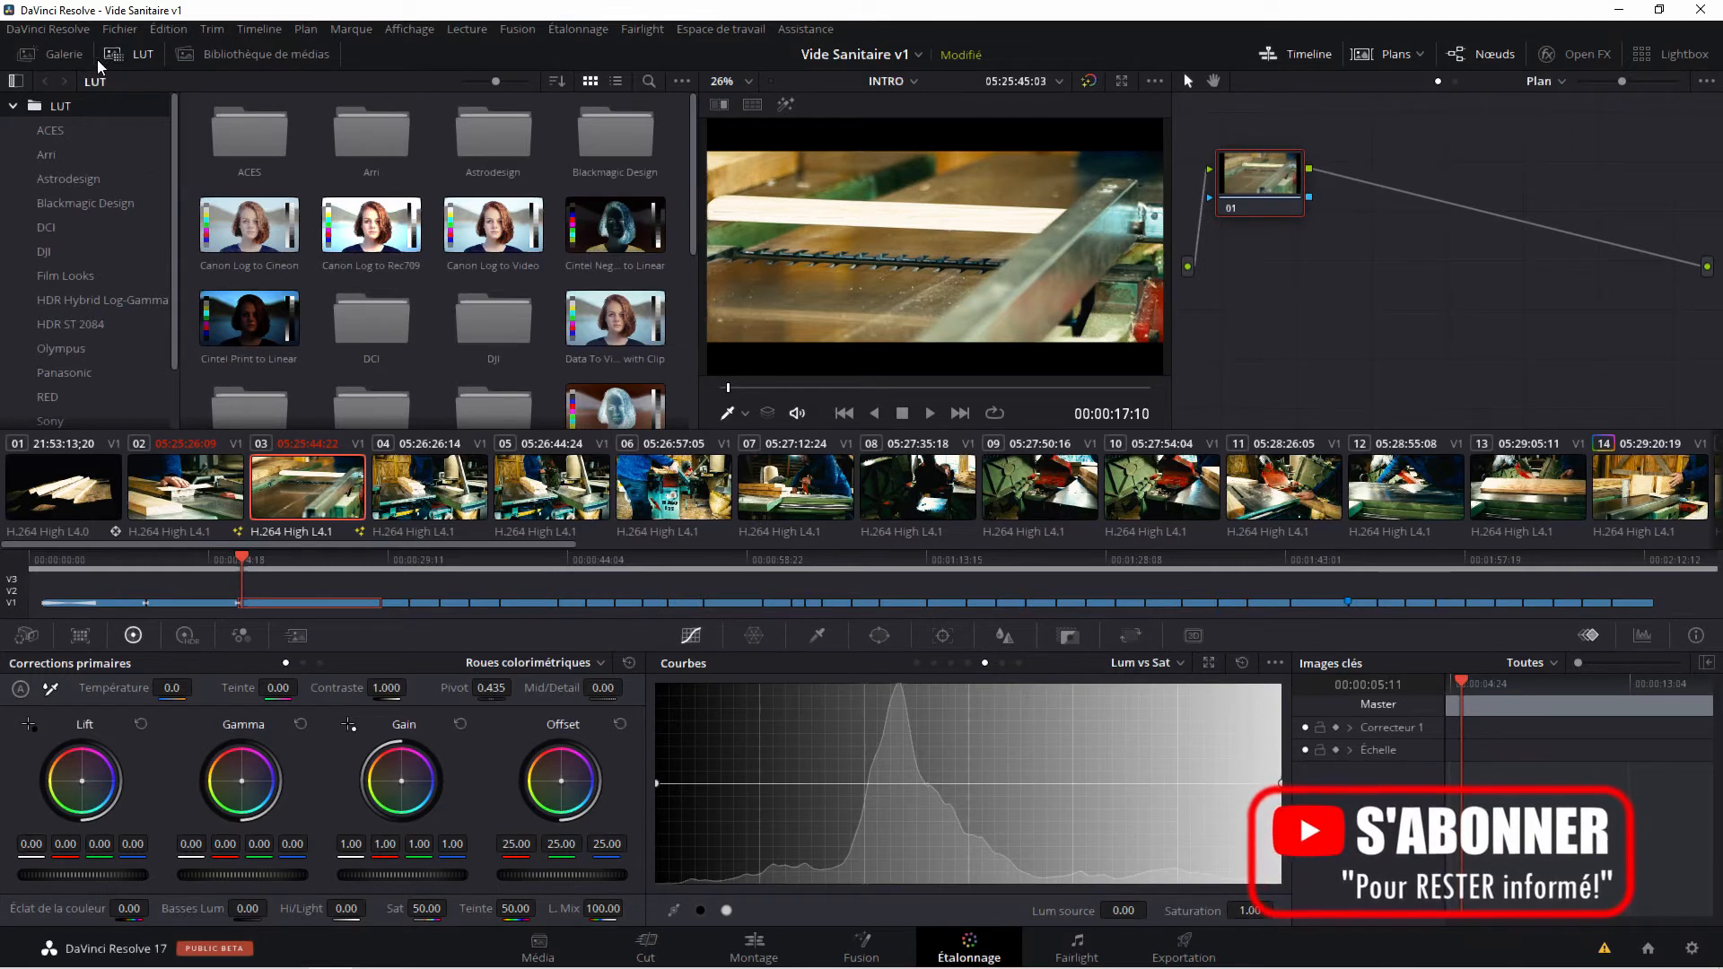
Step: Look through the still gallery, the LUT library and the media pool, leaving the A Rolls bin of the media pool open
left_click(46, 58)
left_click(234, 55)
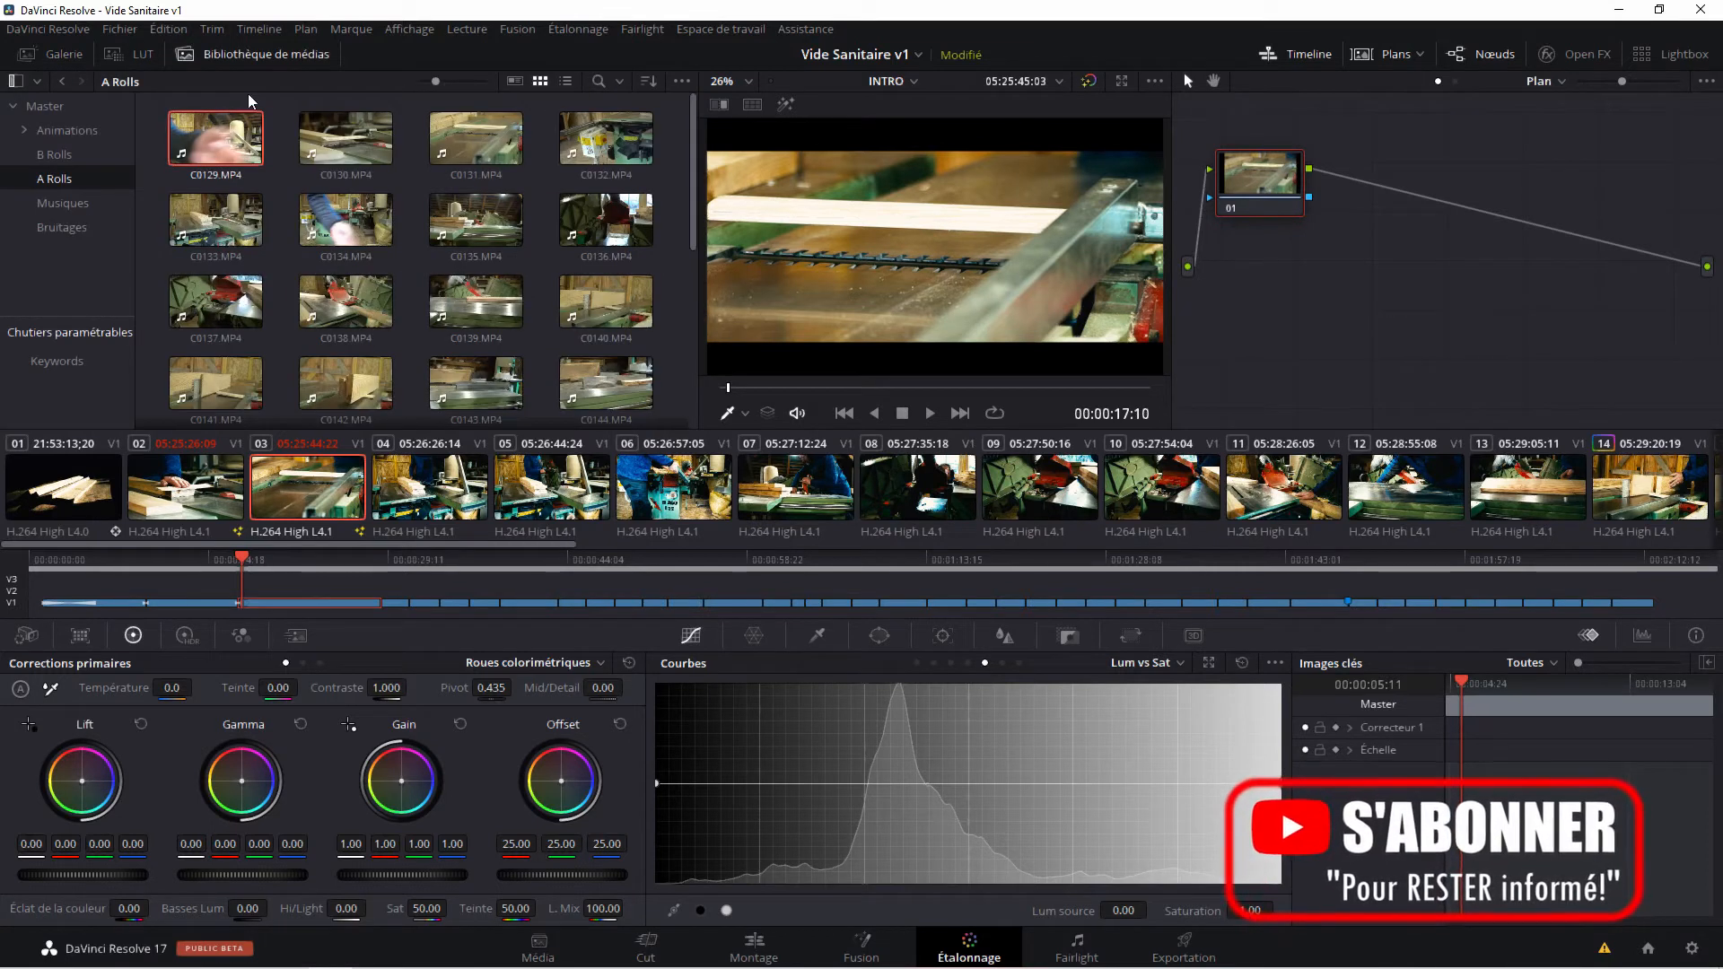
left_click(123, 52)
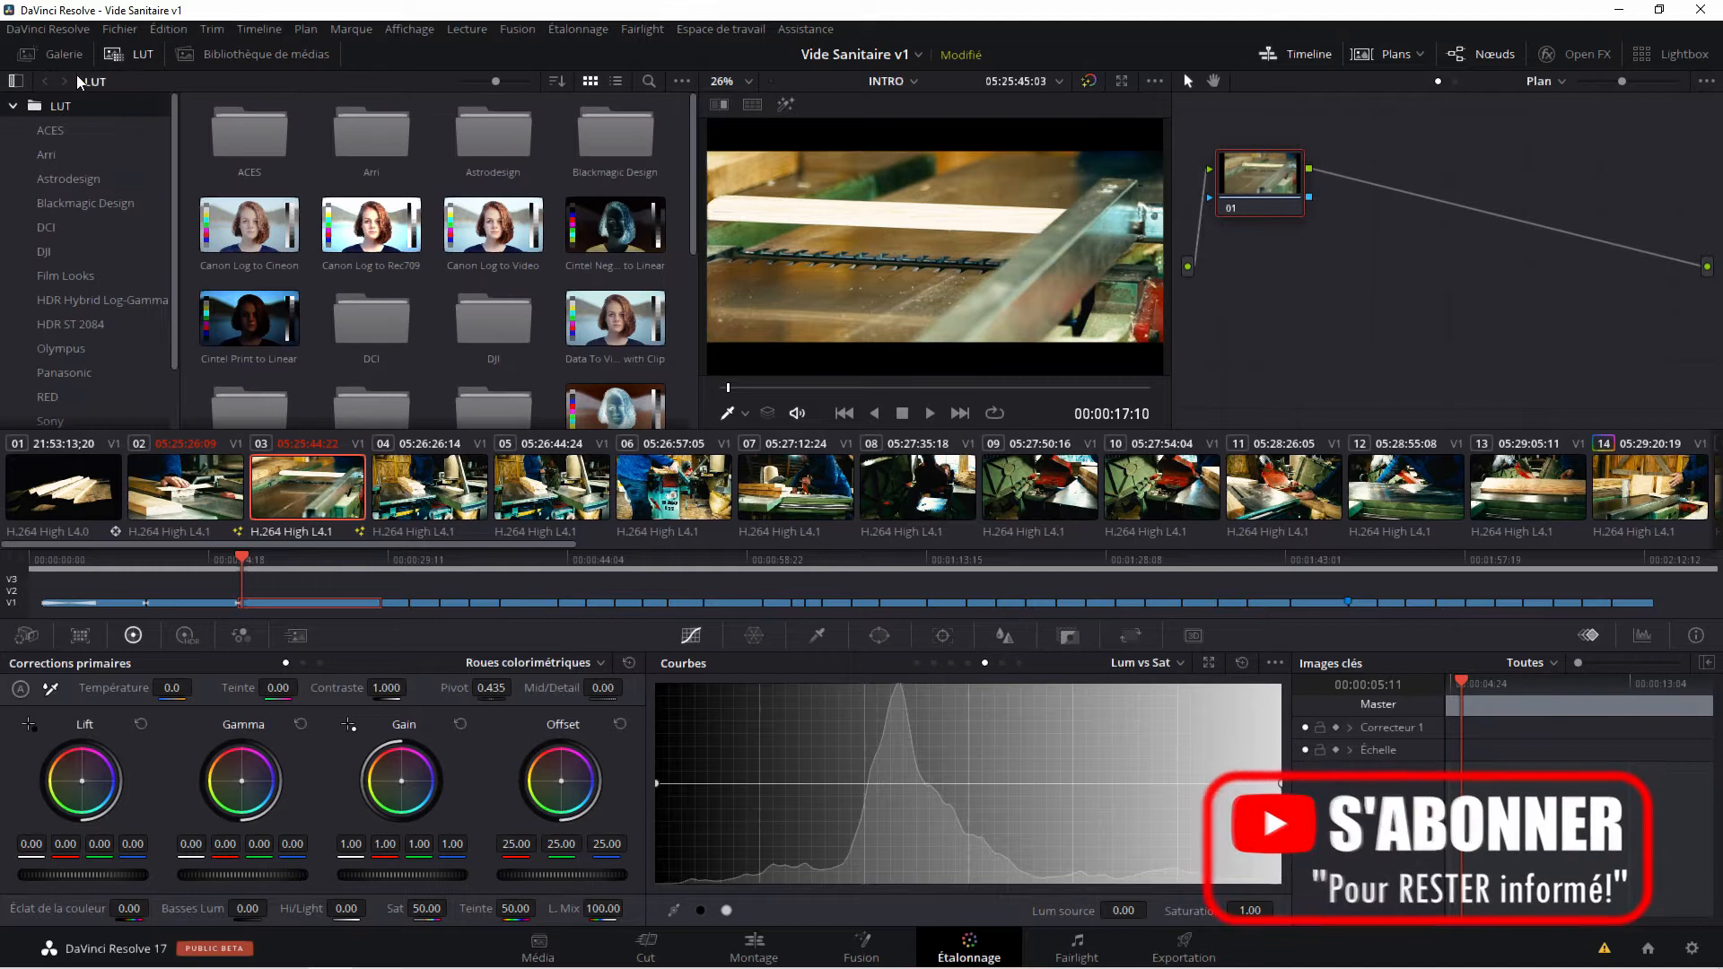
left_click(47, 52)
left_click(240, 56)
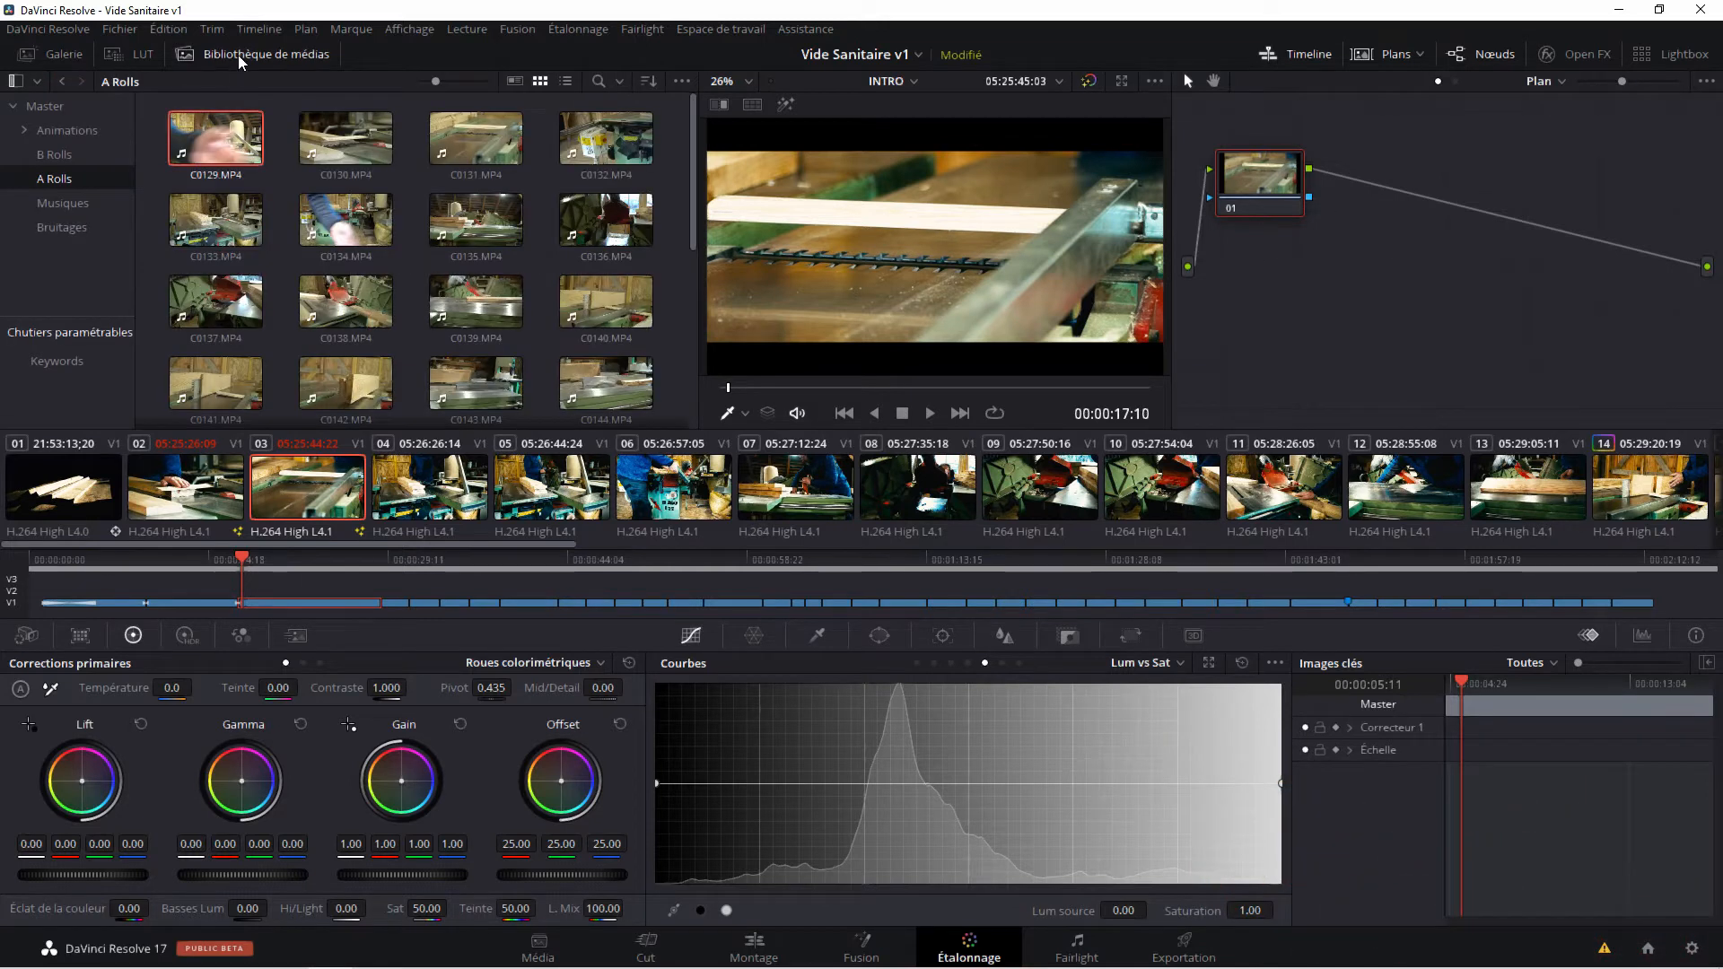
left_click(127, 56)
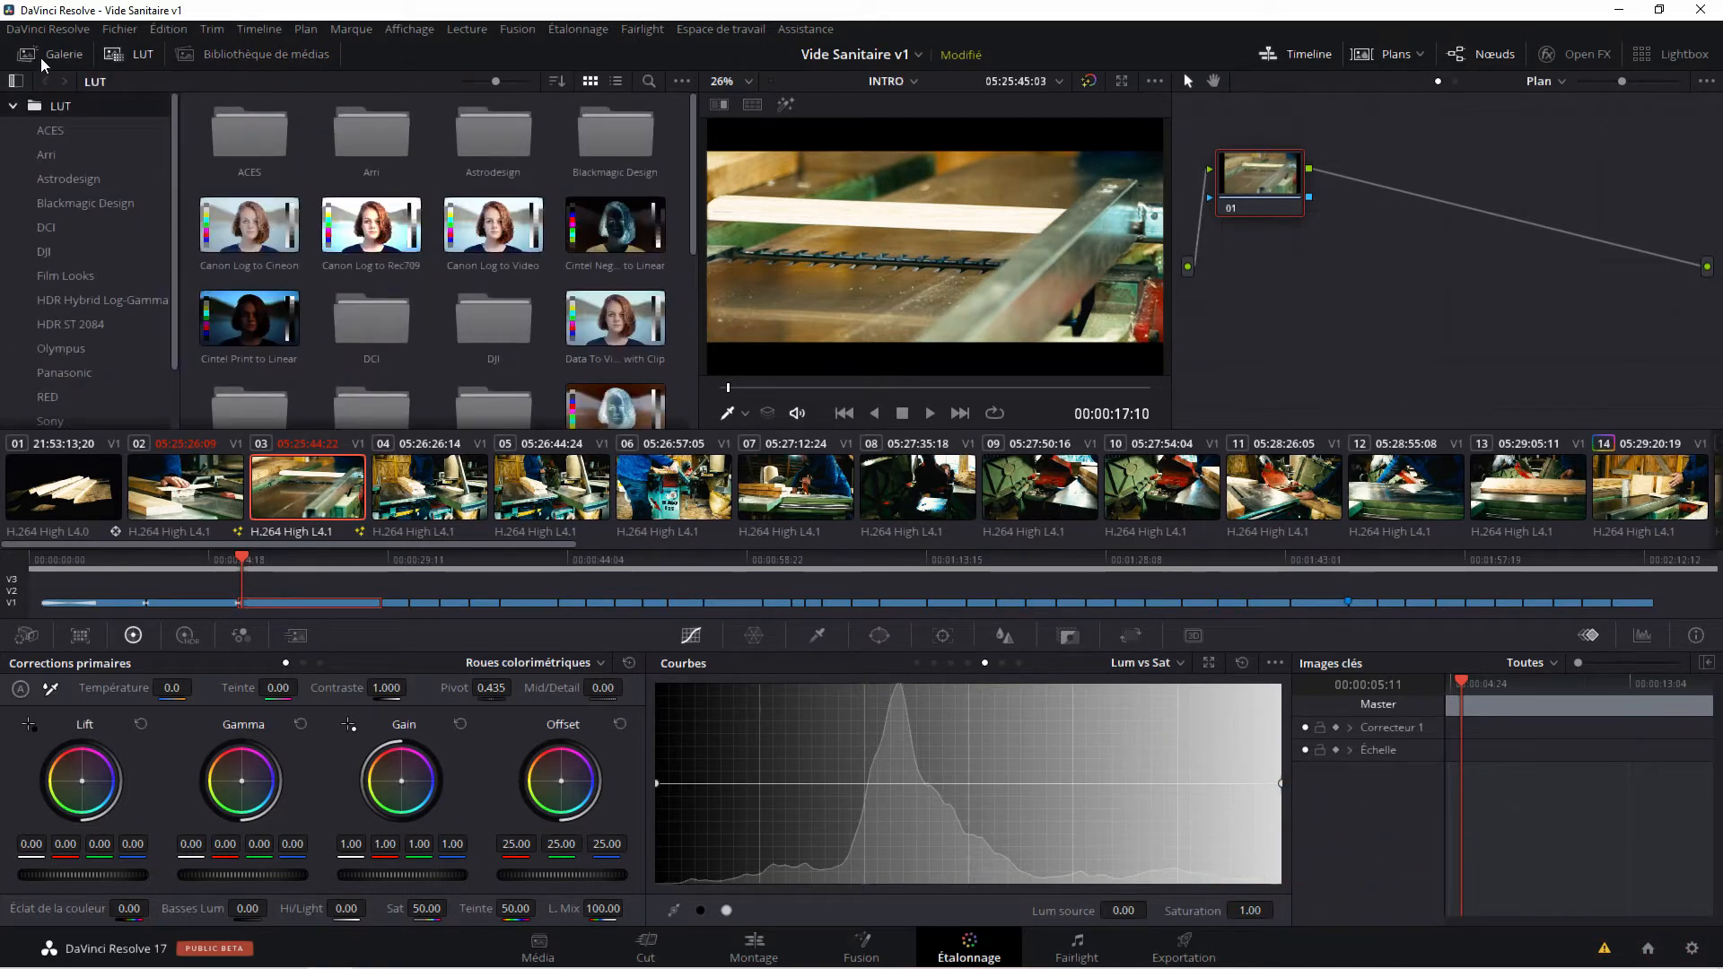
left_click(40, 57)
left_click(127, 56)
left_click(252, 55)
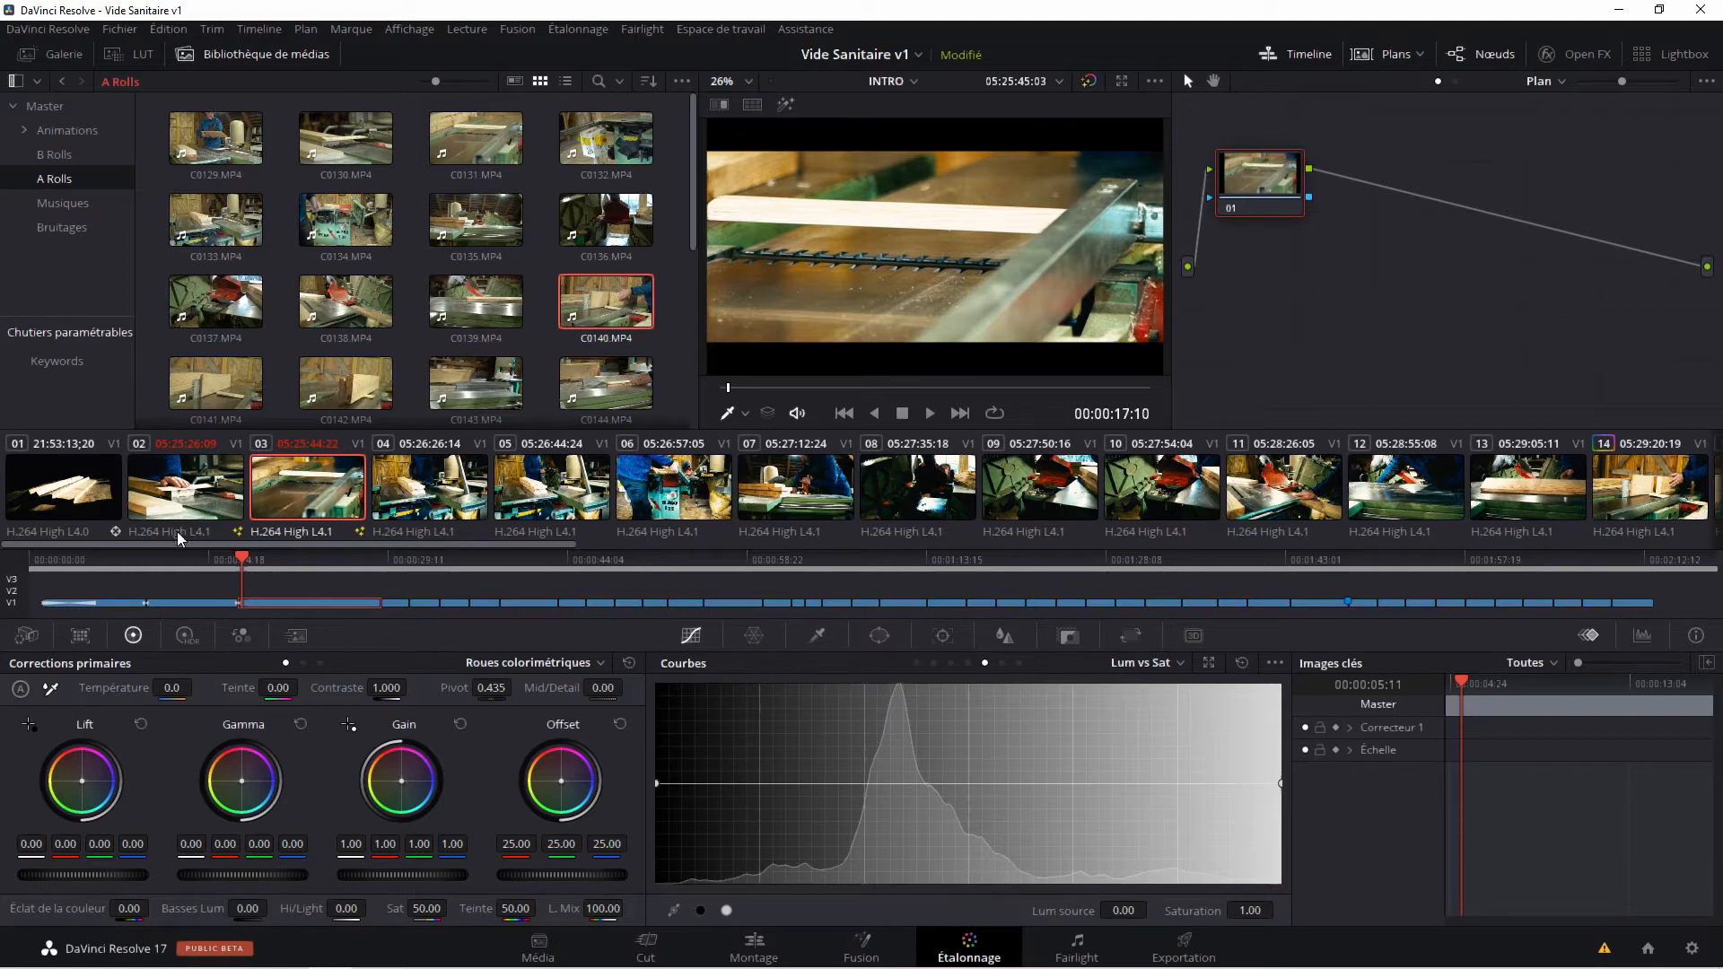
Step: Go to clip 41 in the timeline and move its corrector node 01 closer to the middle of the node graph
left_click(189, 606)
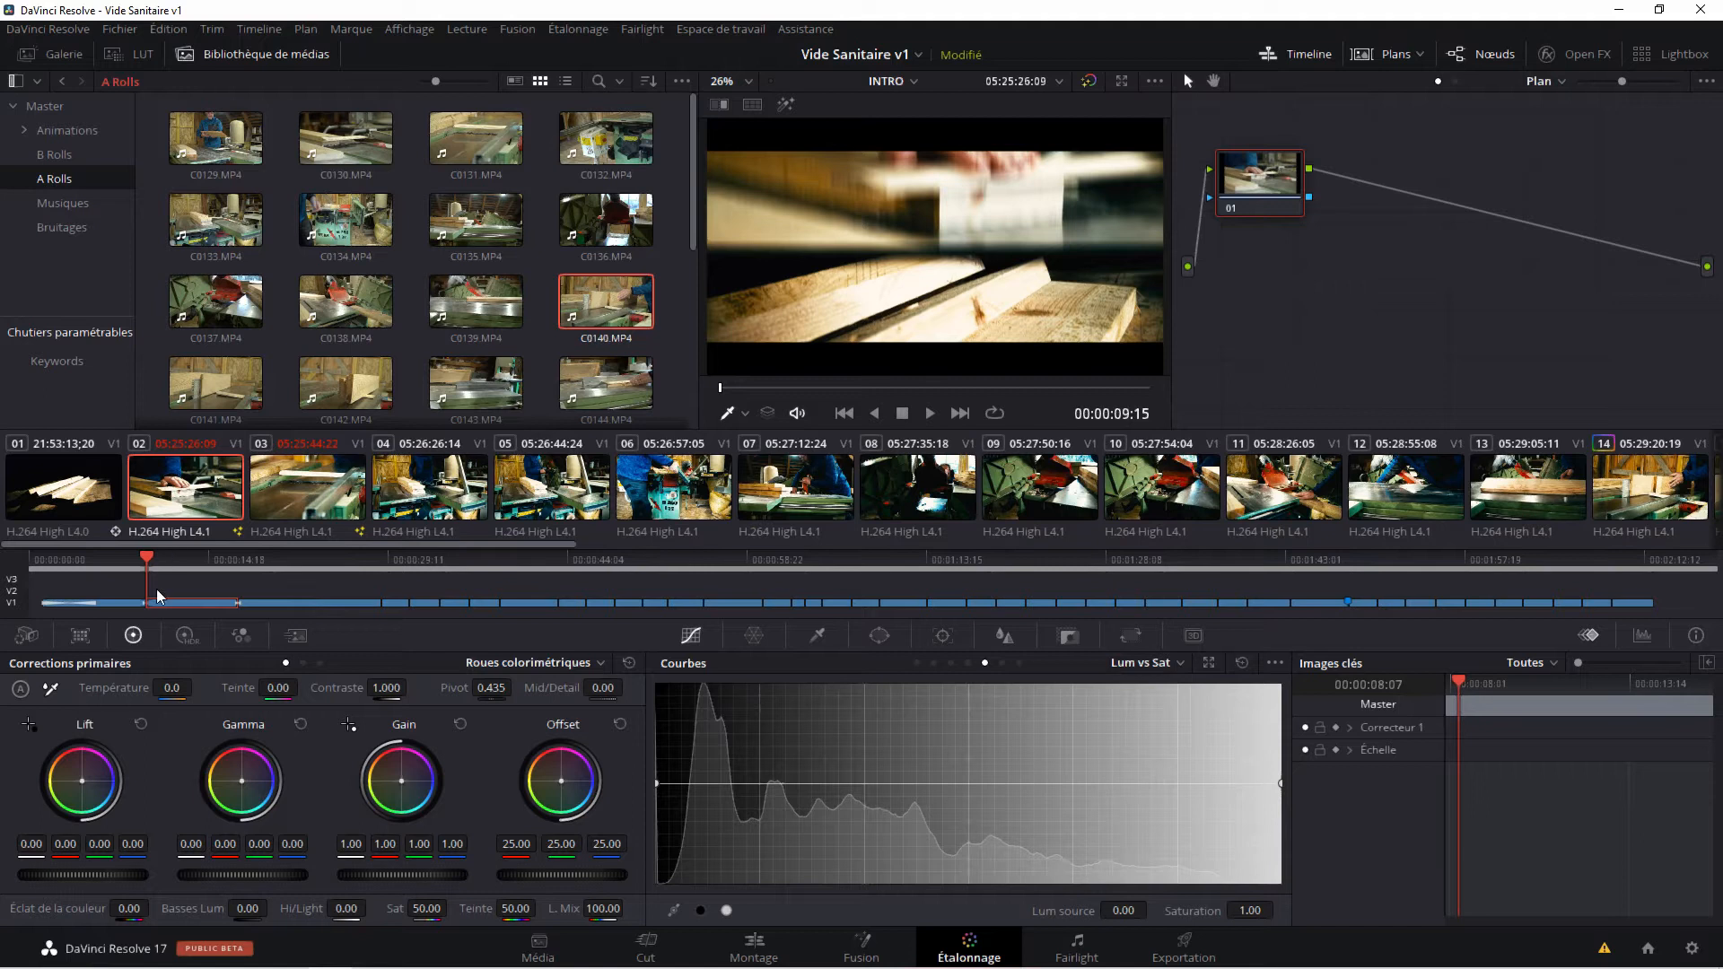
left_click(1584, 603)
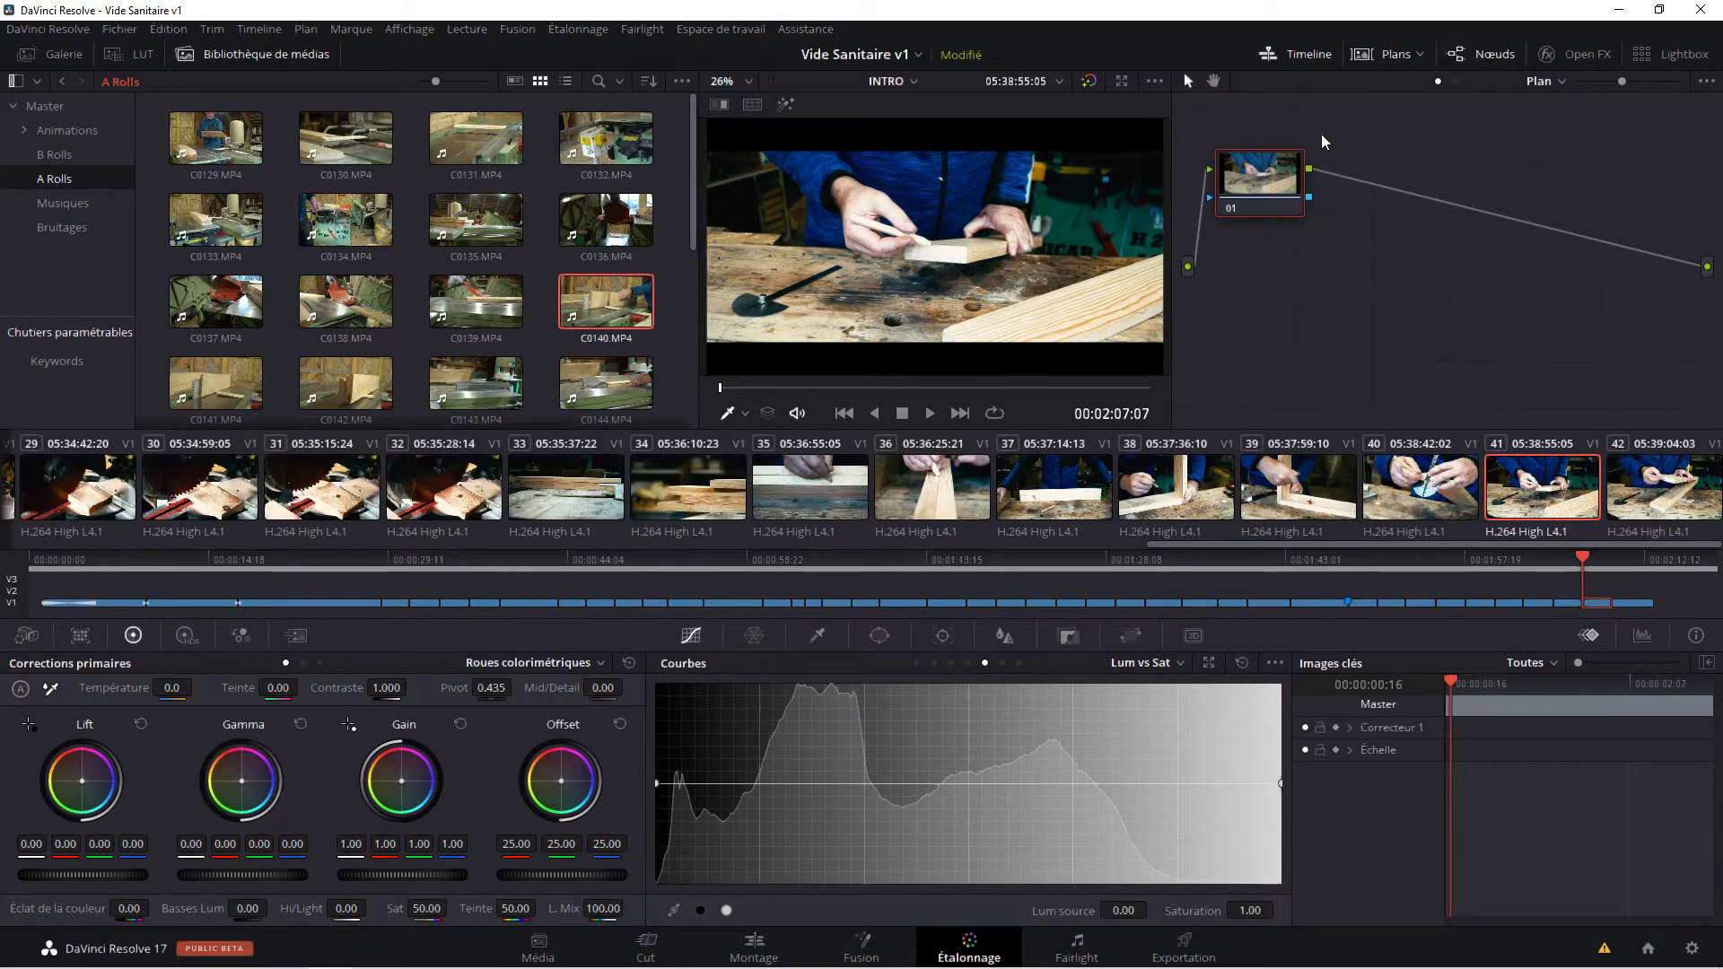
left_click_drag(1260, 186, 1333, 181)
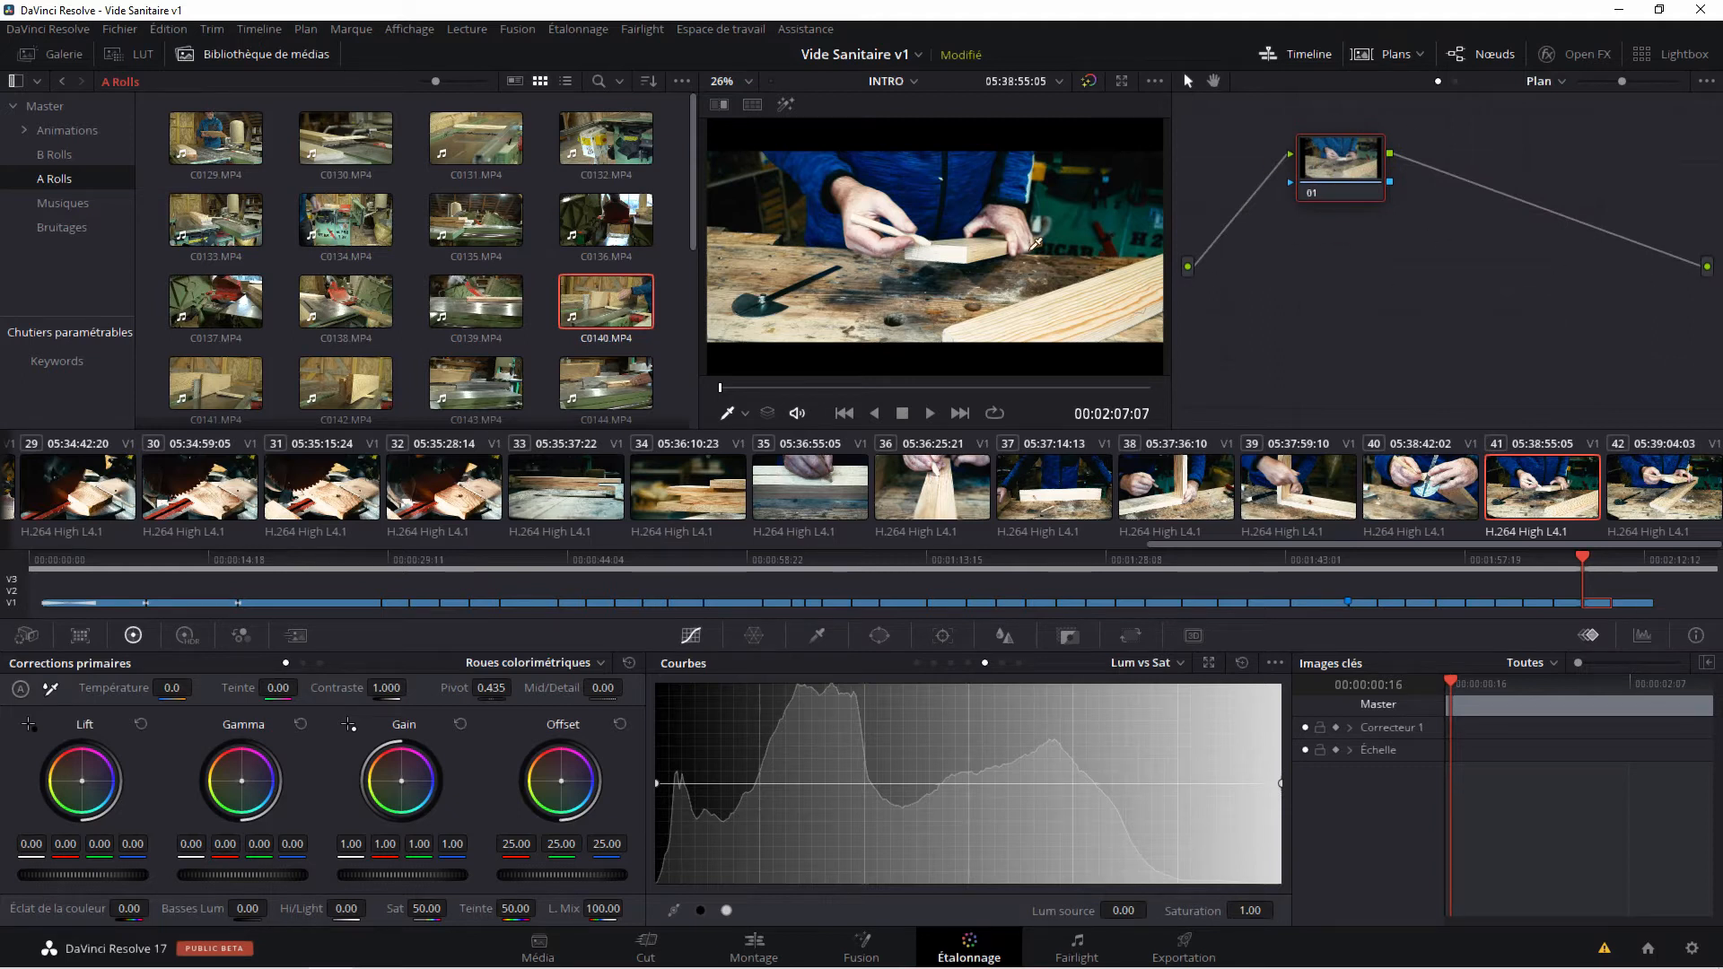
Step: Switch the node graph from clip level to Timeline level and look at the options available for node 01
left_click(1556, 94)
left_click(1576, 133)
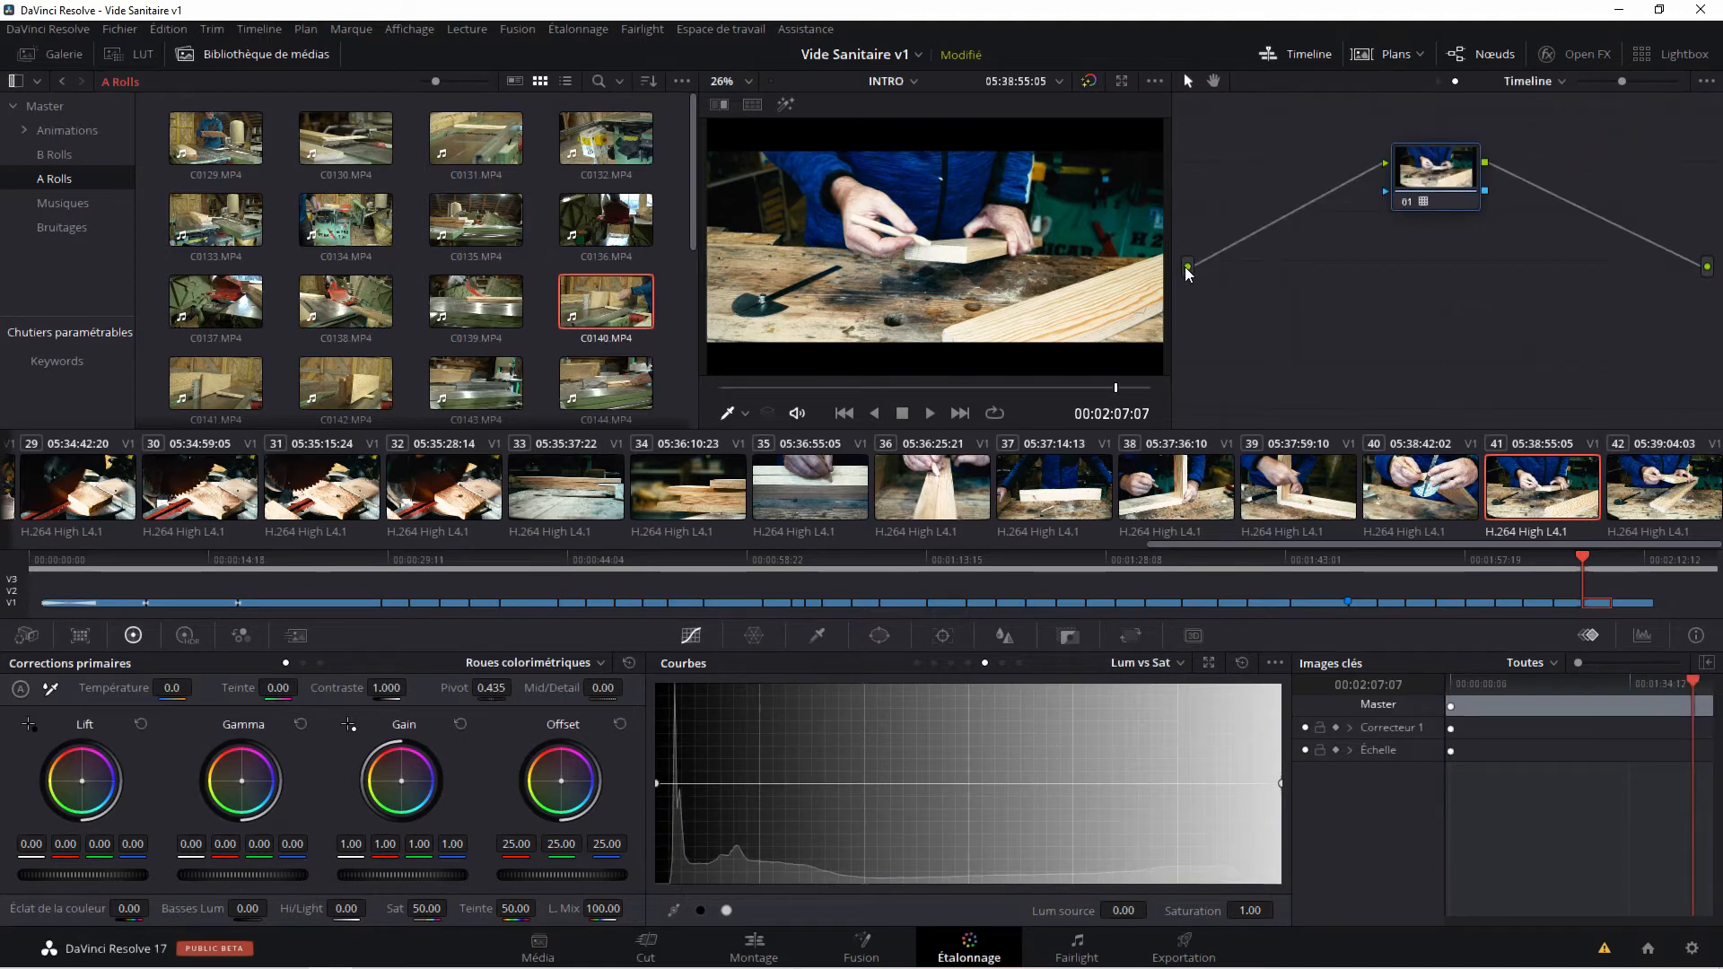
right_click(1434, 172)
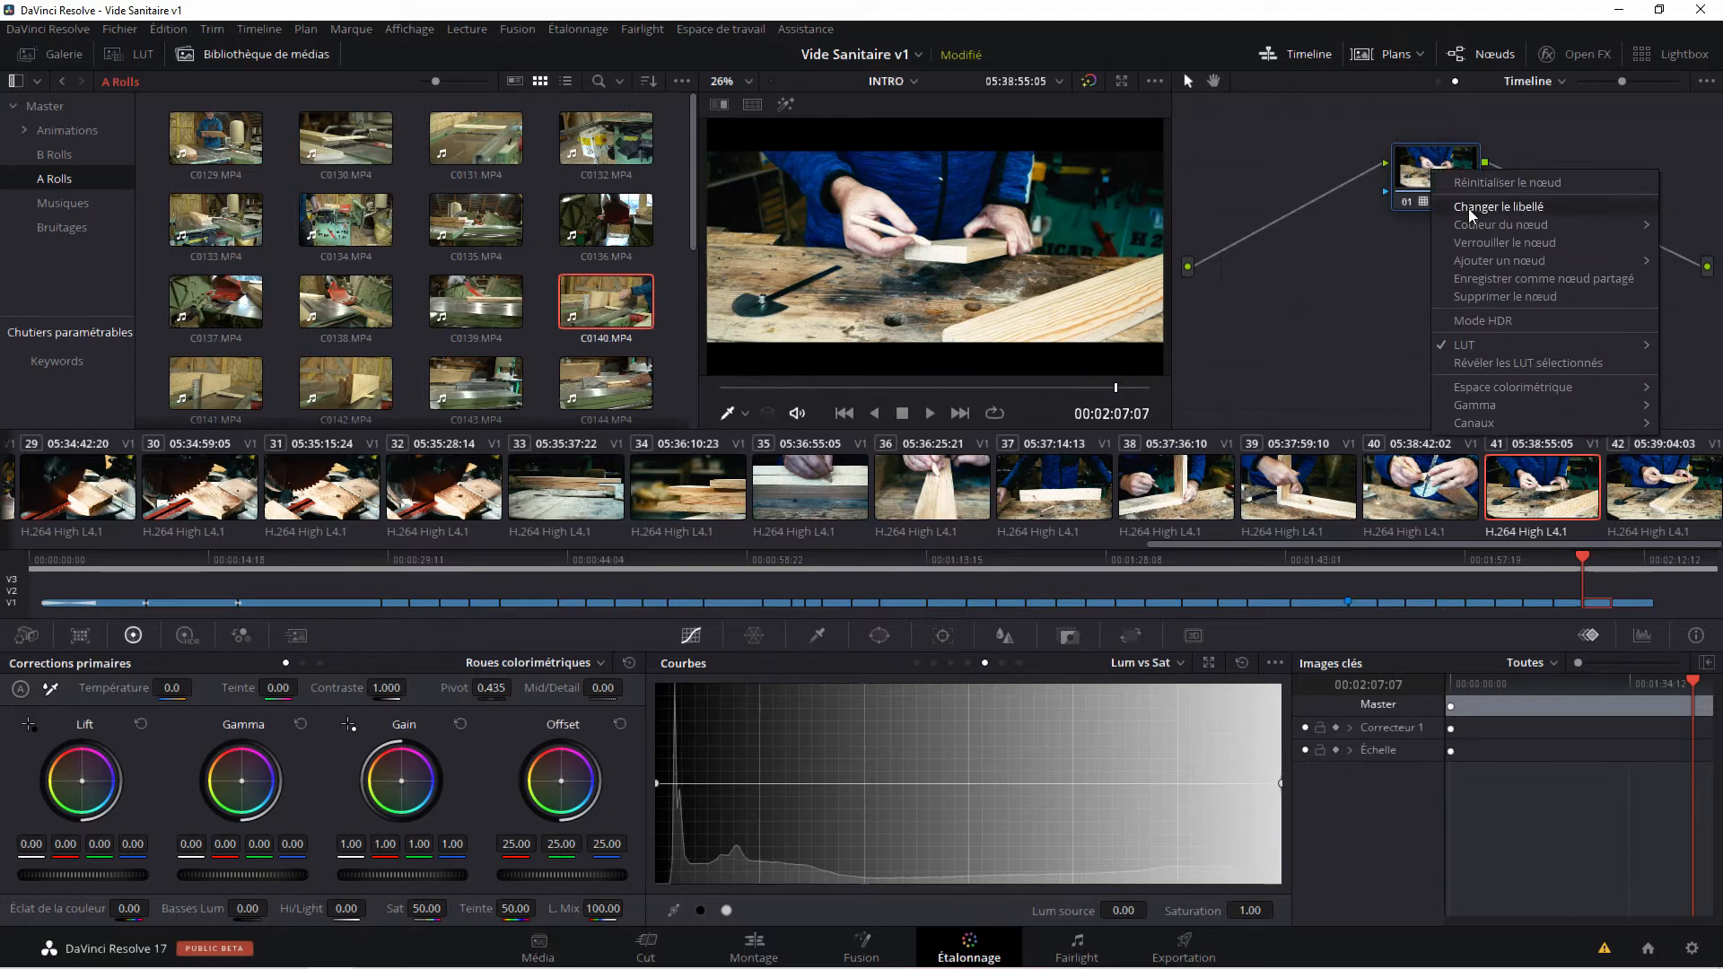
left_click(1384, 246)
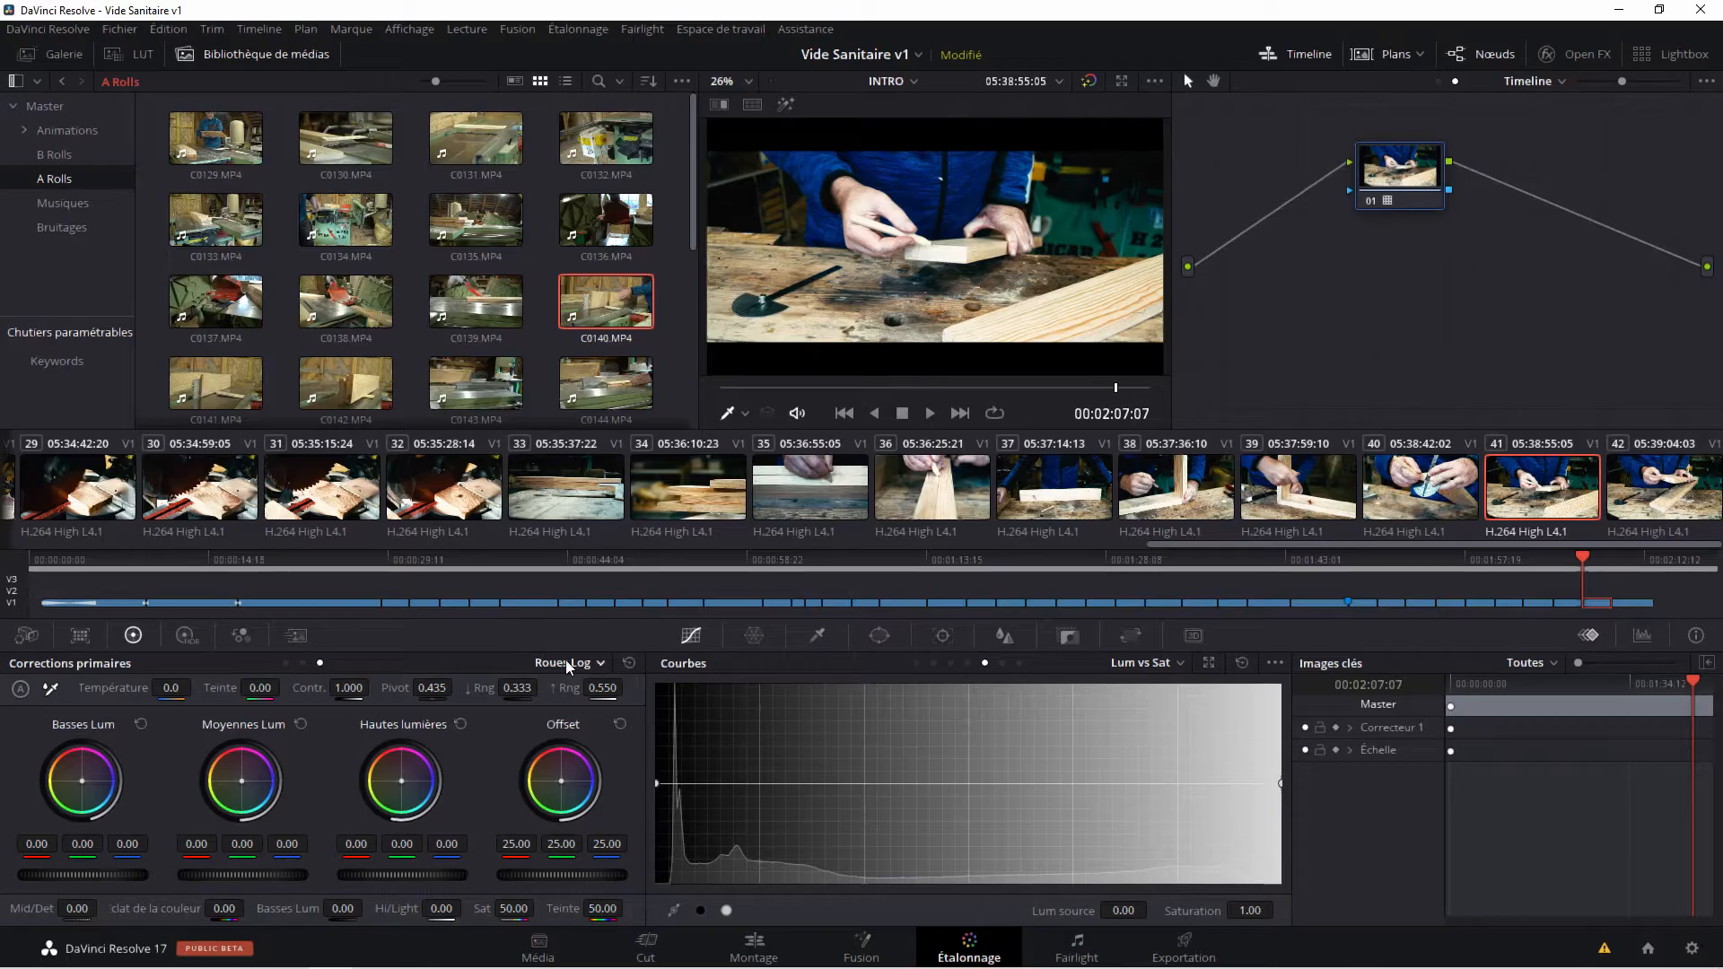
Step: Set the primary corrections to Roues colorimétriques, look through the curve types and choose Hue vs Sat
left_click(600, 664)
left_click(565, 626)
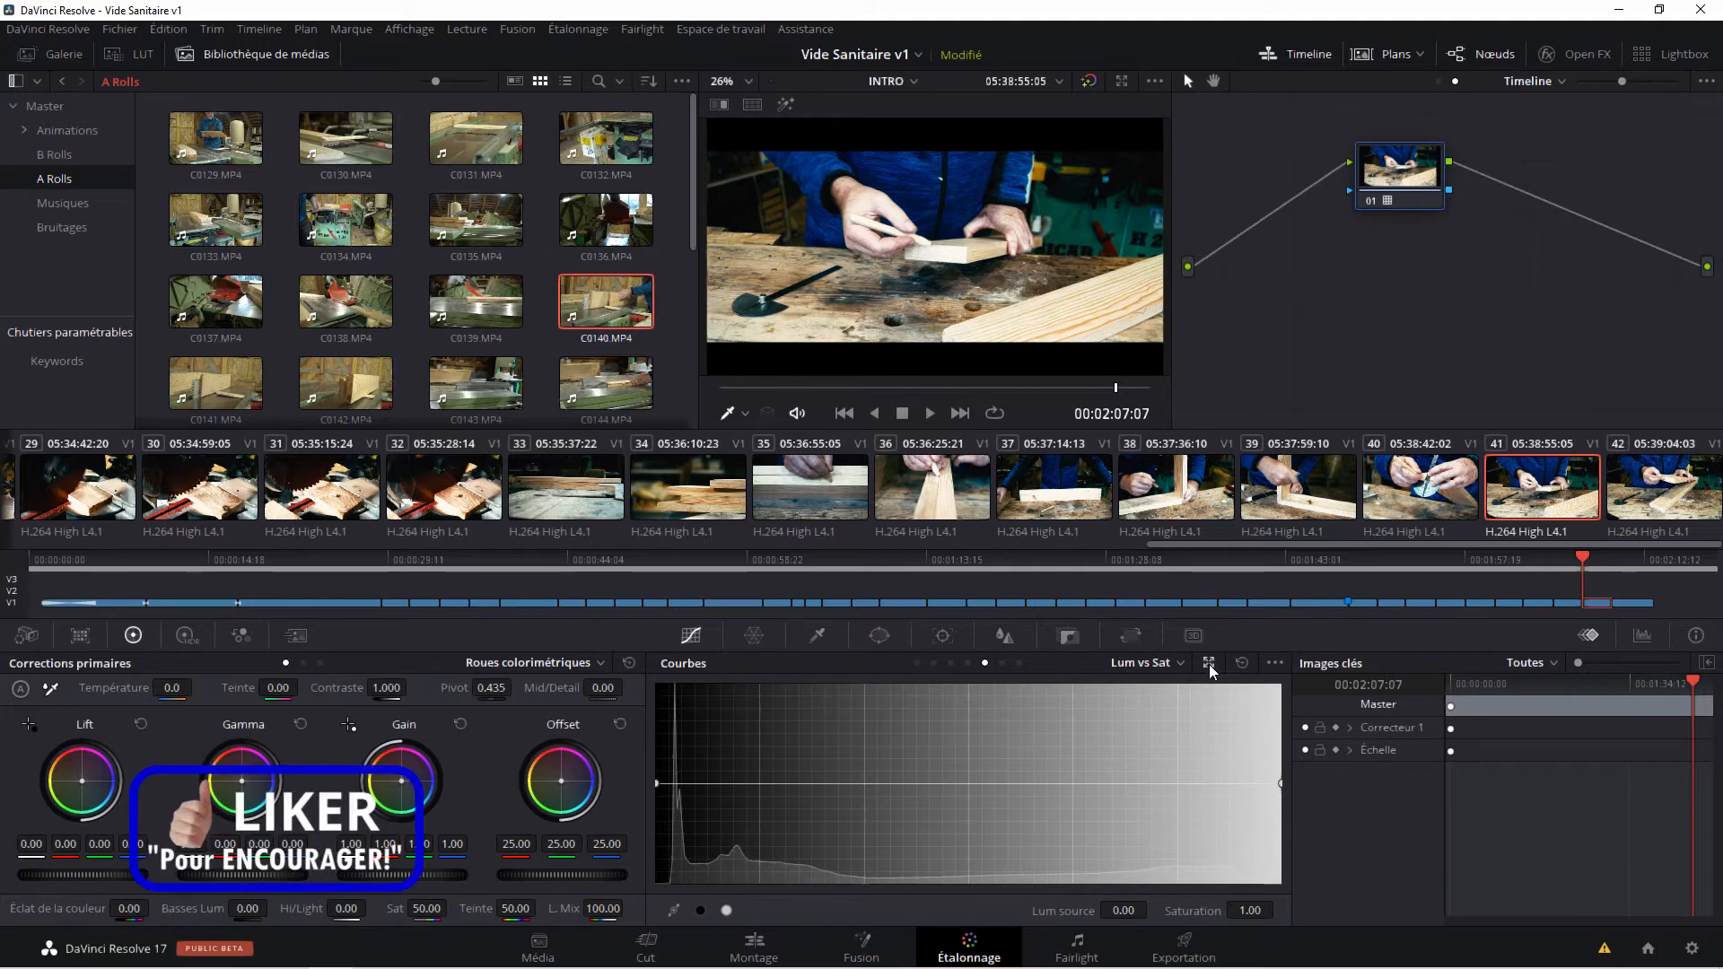
left_click(916, 663)
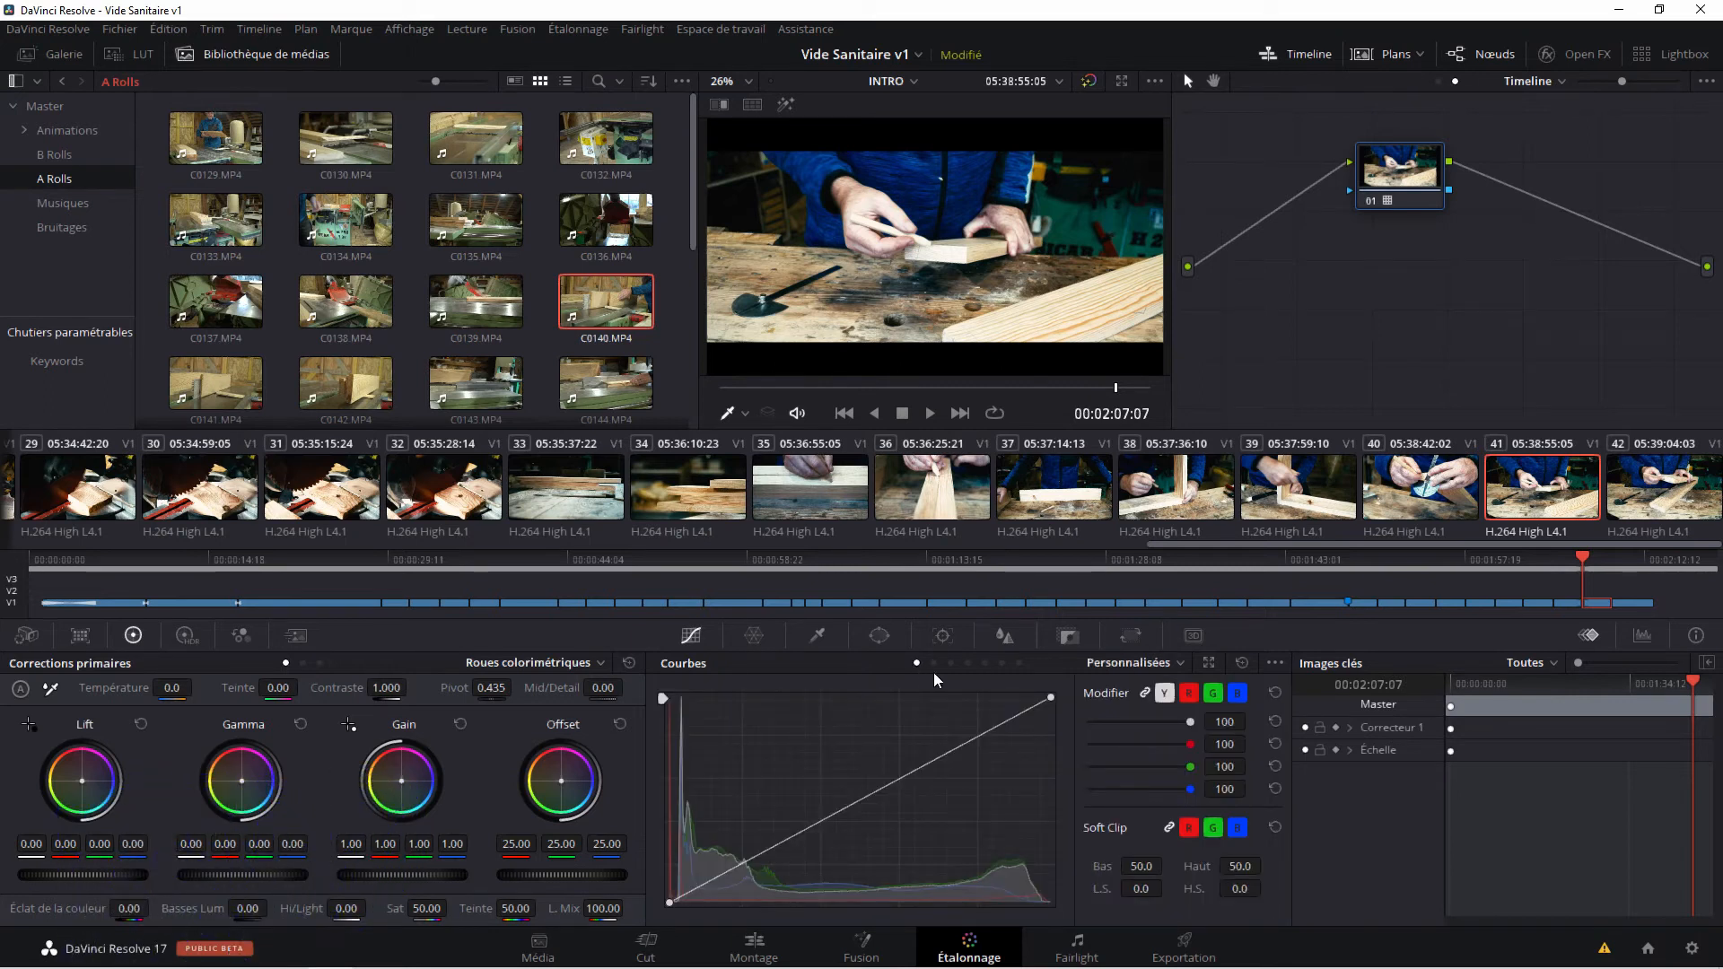
left_click(935, 663)
left_click(951, 663)
left_click(968, 664)
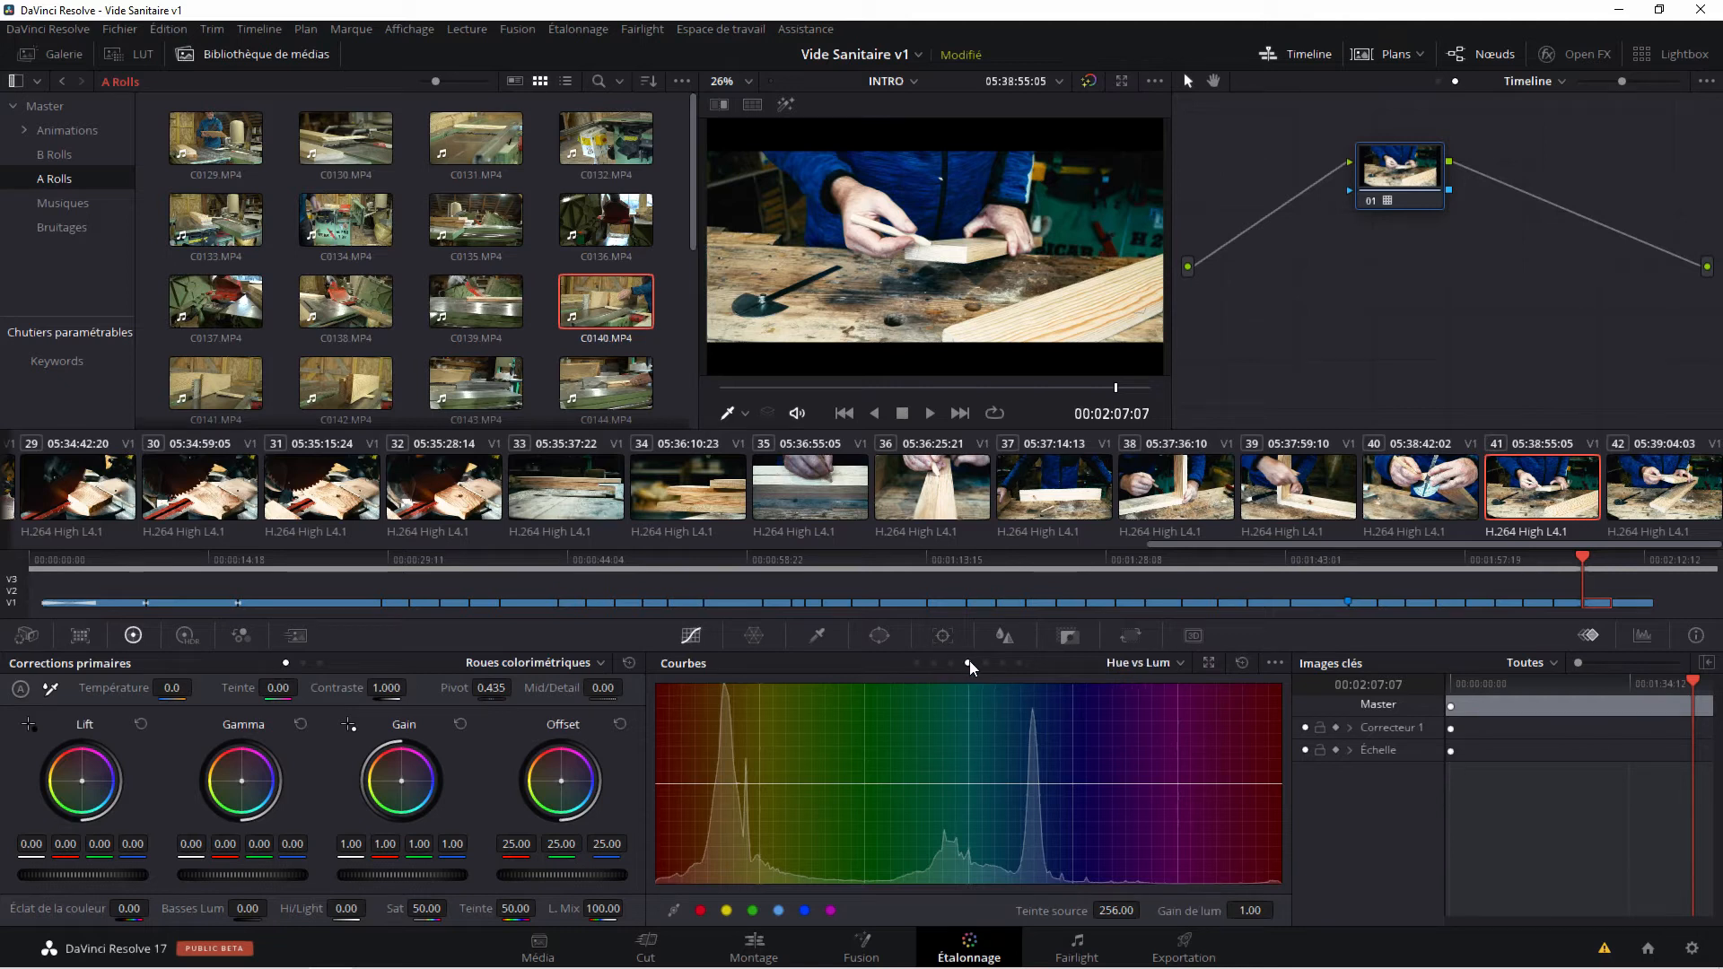
left_click(1163, 670)
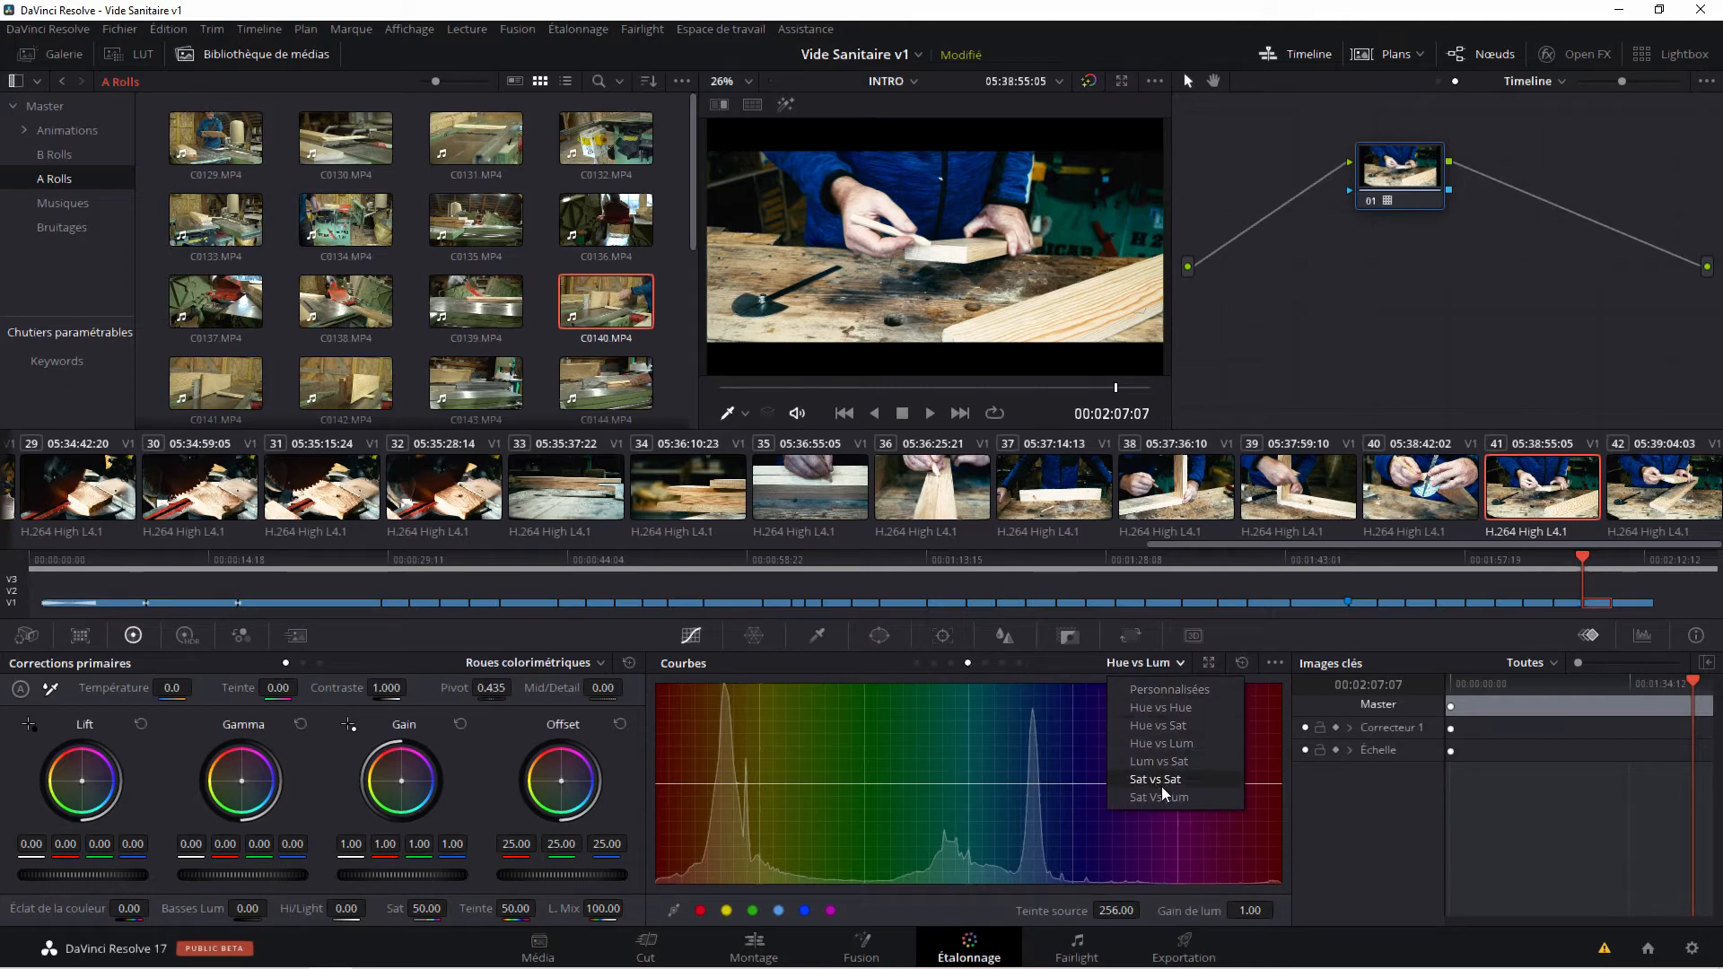
left_click(1167, 725)
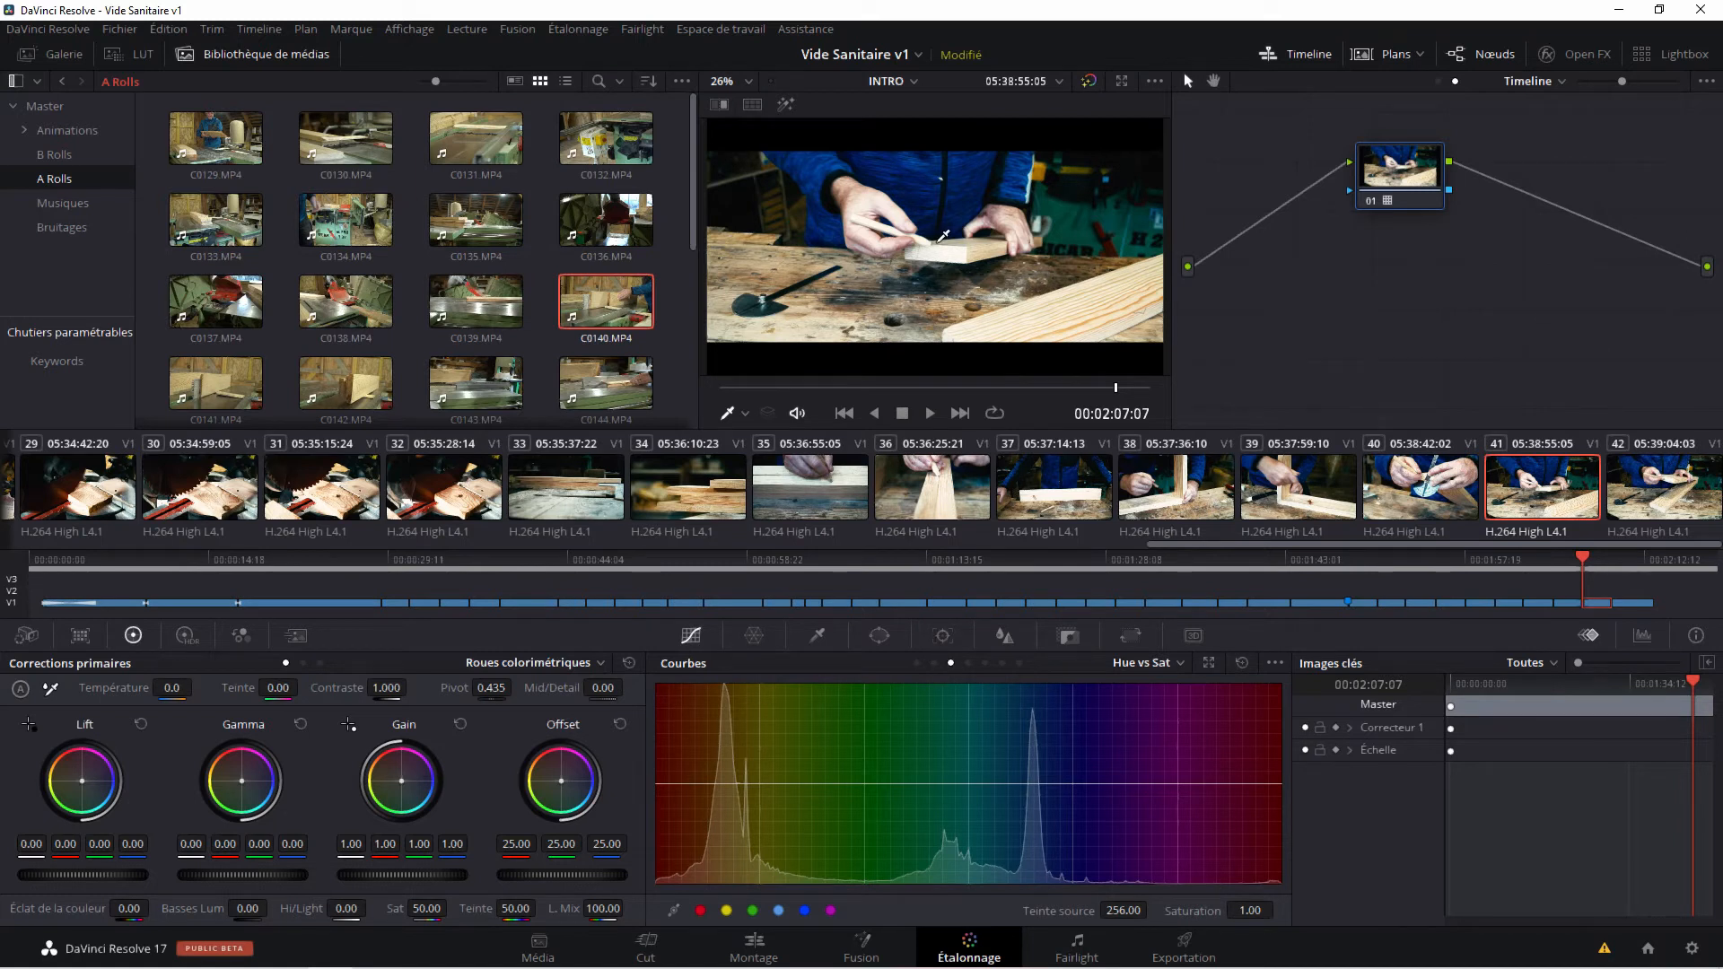
Step: Hide the mini timeline and the clip thumbnail strip to give the viewer and node graph more room
left_click(1312, 56)
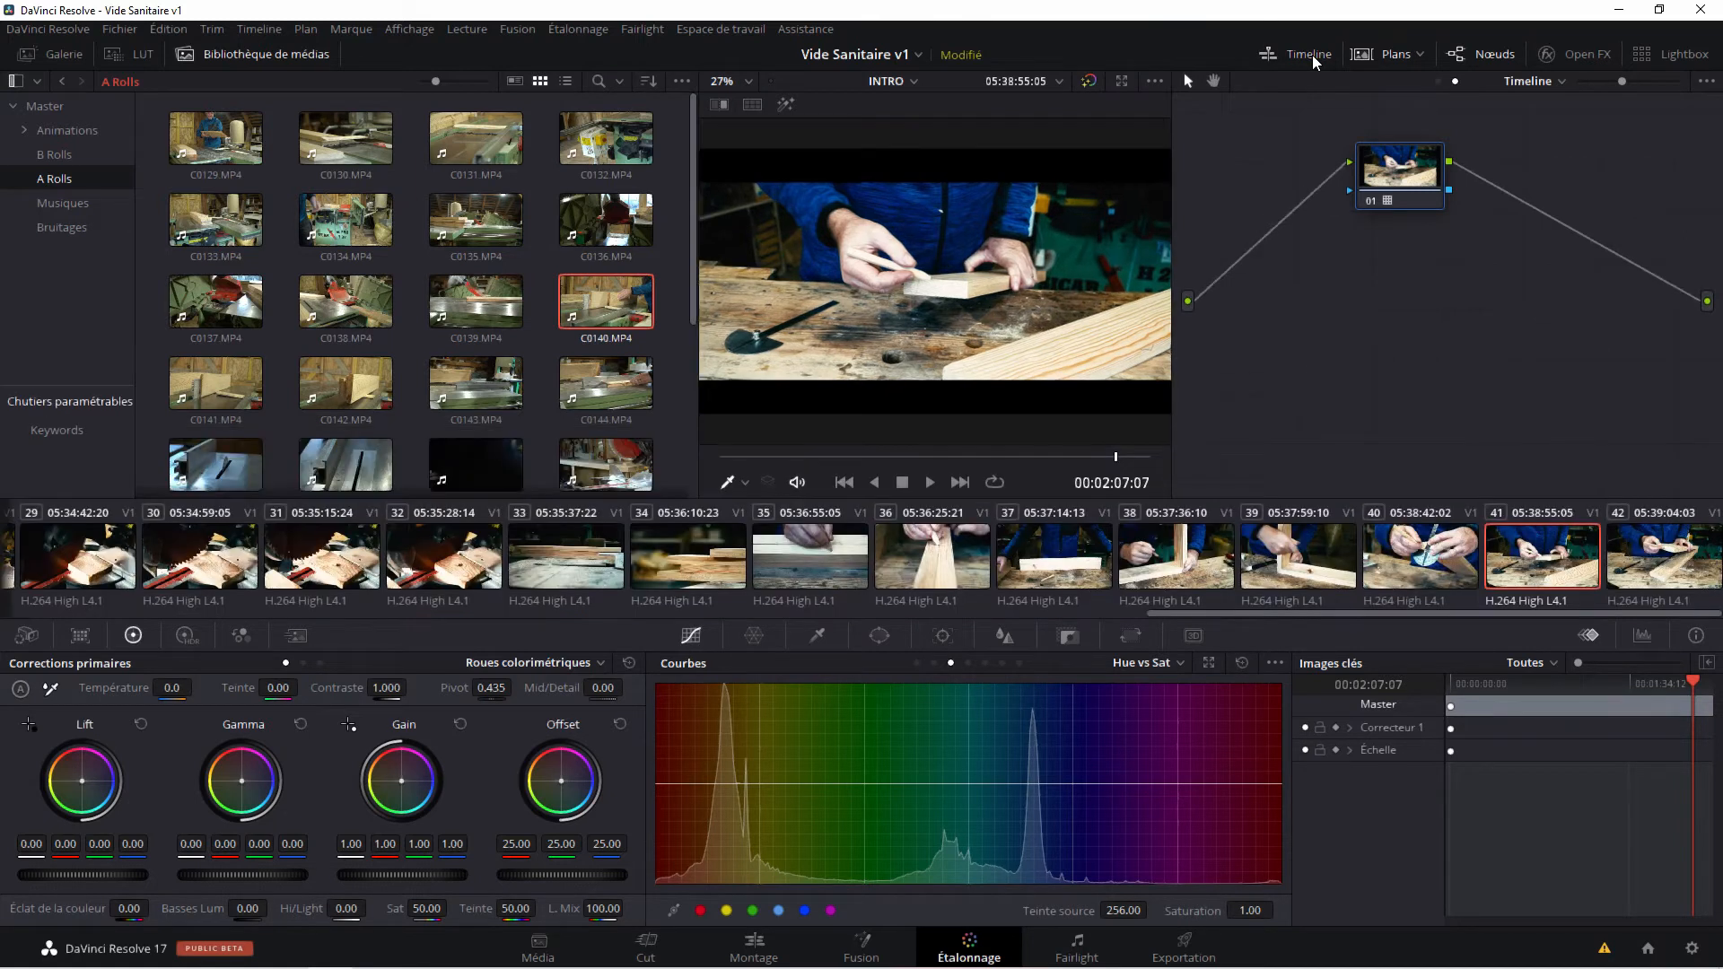
left_click(1386, 61)
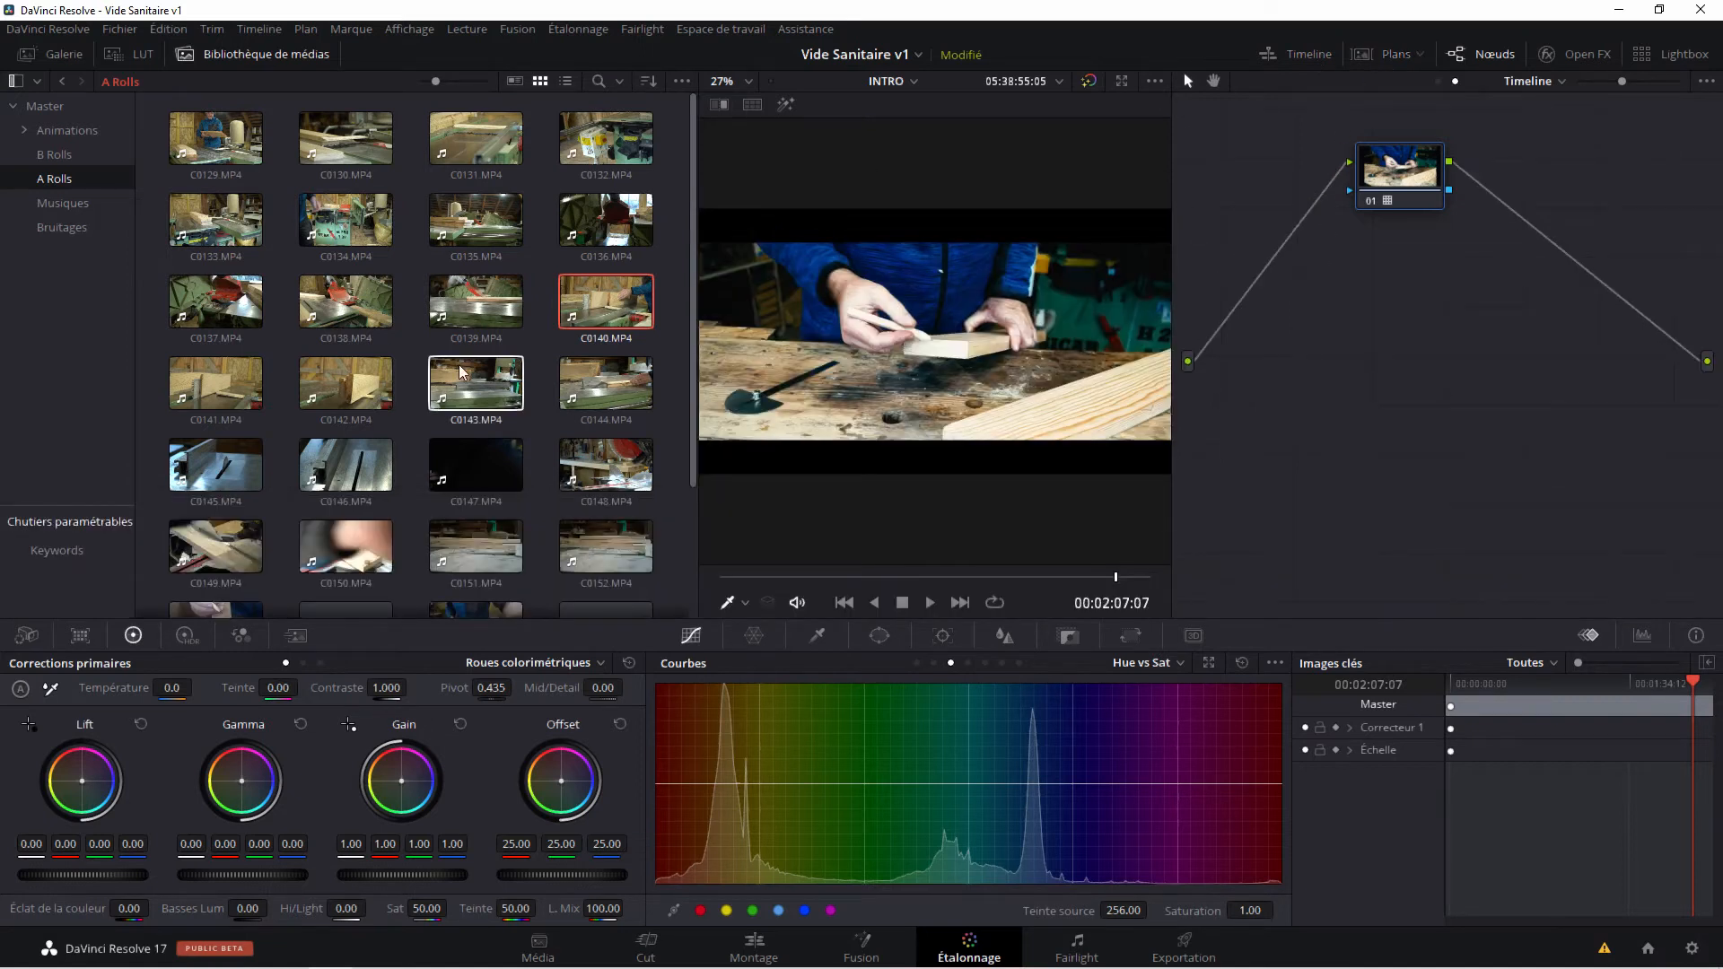
left_click(584, 397)
Step: Scrub clip 41 to 00:02:08:07, enlarge the viewer across the workspace and zoom the image to 63%
left_click_drag(770, 577, 898, 577)
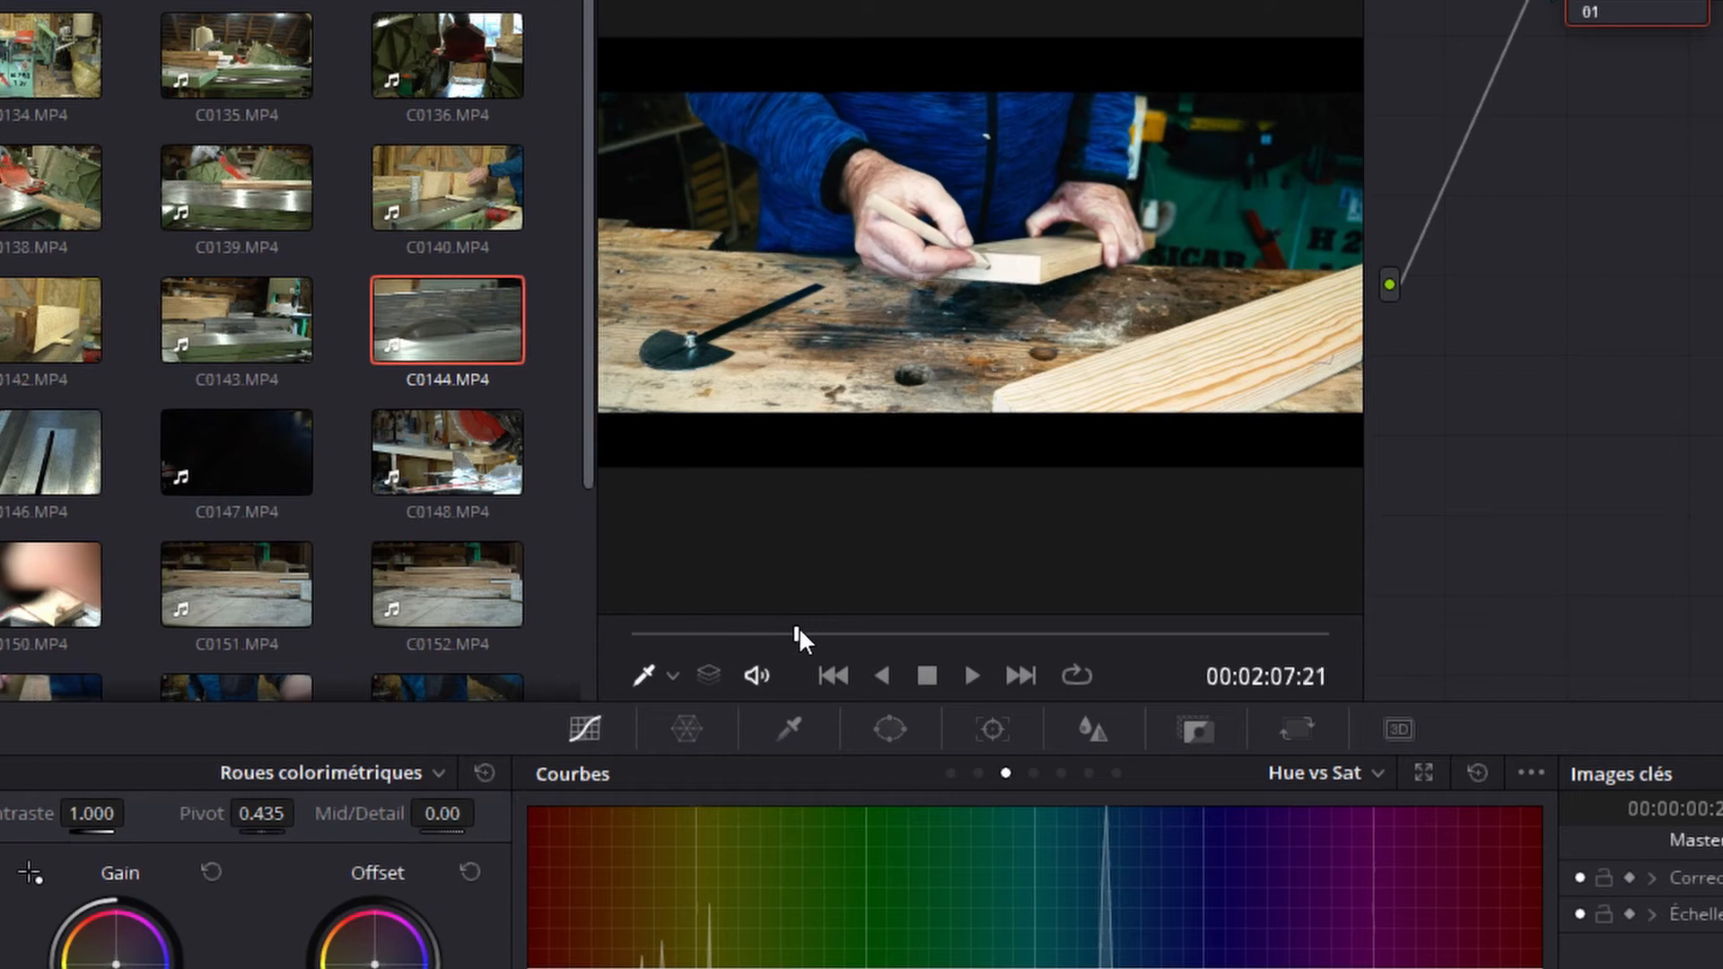
left_click_drag(921, 639, 1109, 644)
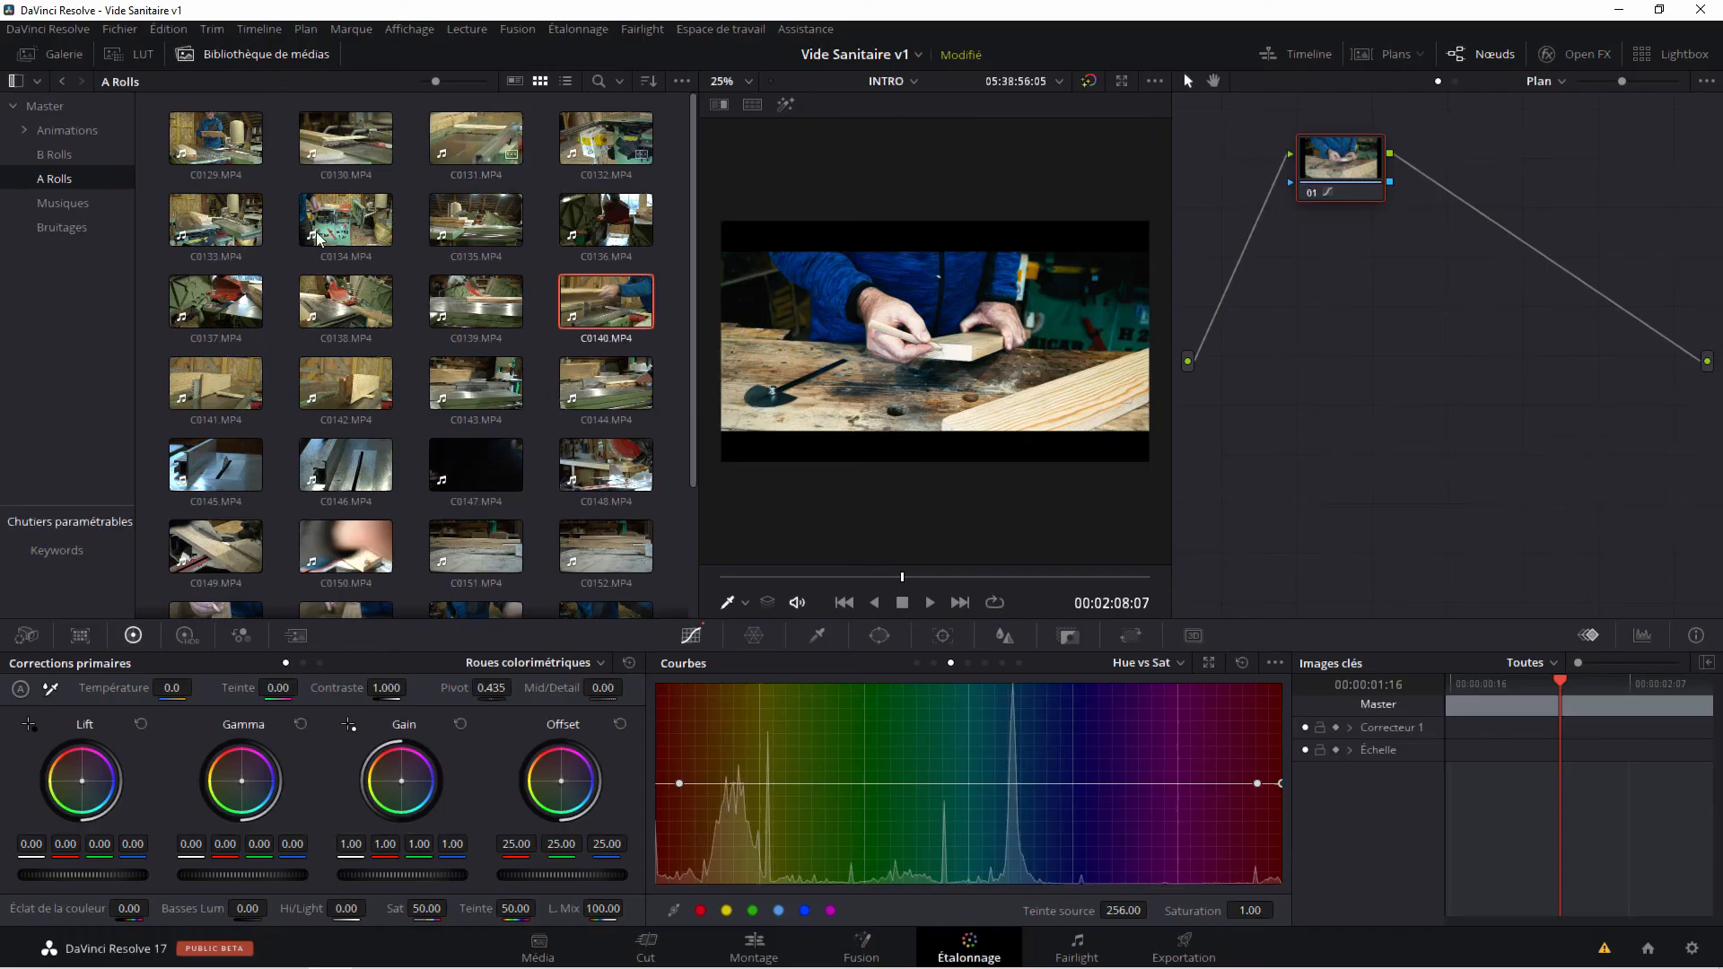
left_click(1122, 82)
scroll(822, 316, "up", 10)
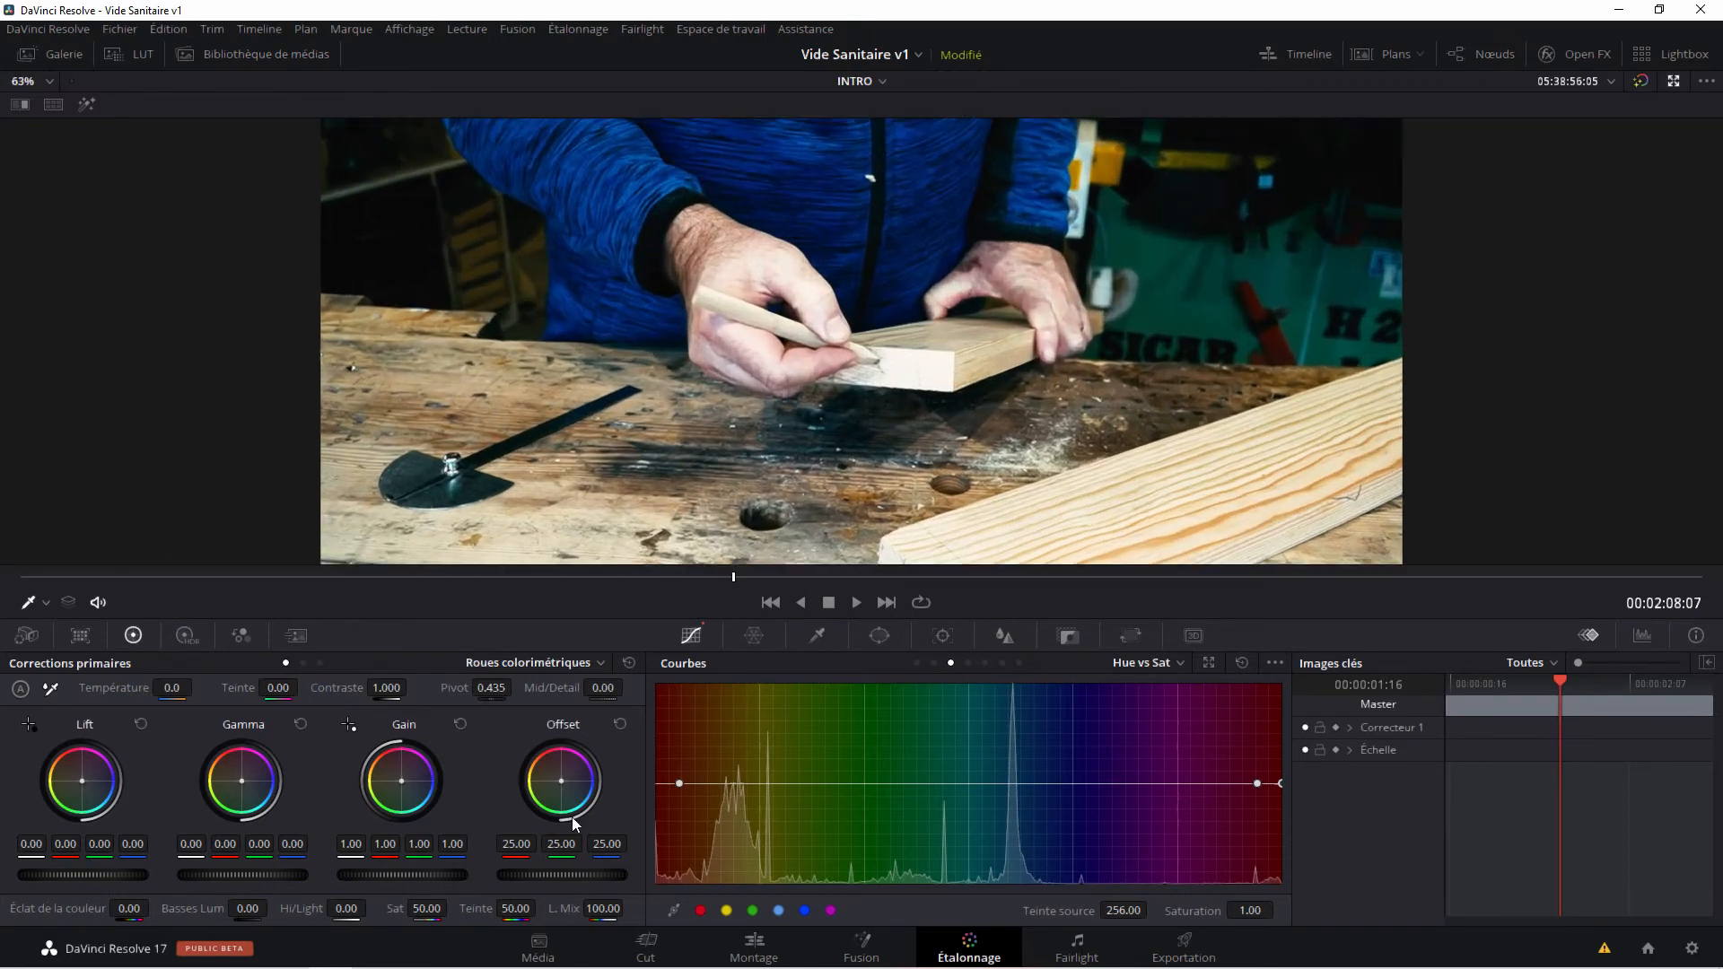
Step: Lower the Gamma luminance to -0.02 and reset its red, green and blue channels to 0.00
left_click_drag(563, 781, 564, 780)
left_click_drag(264, 873, 258, 873)
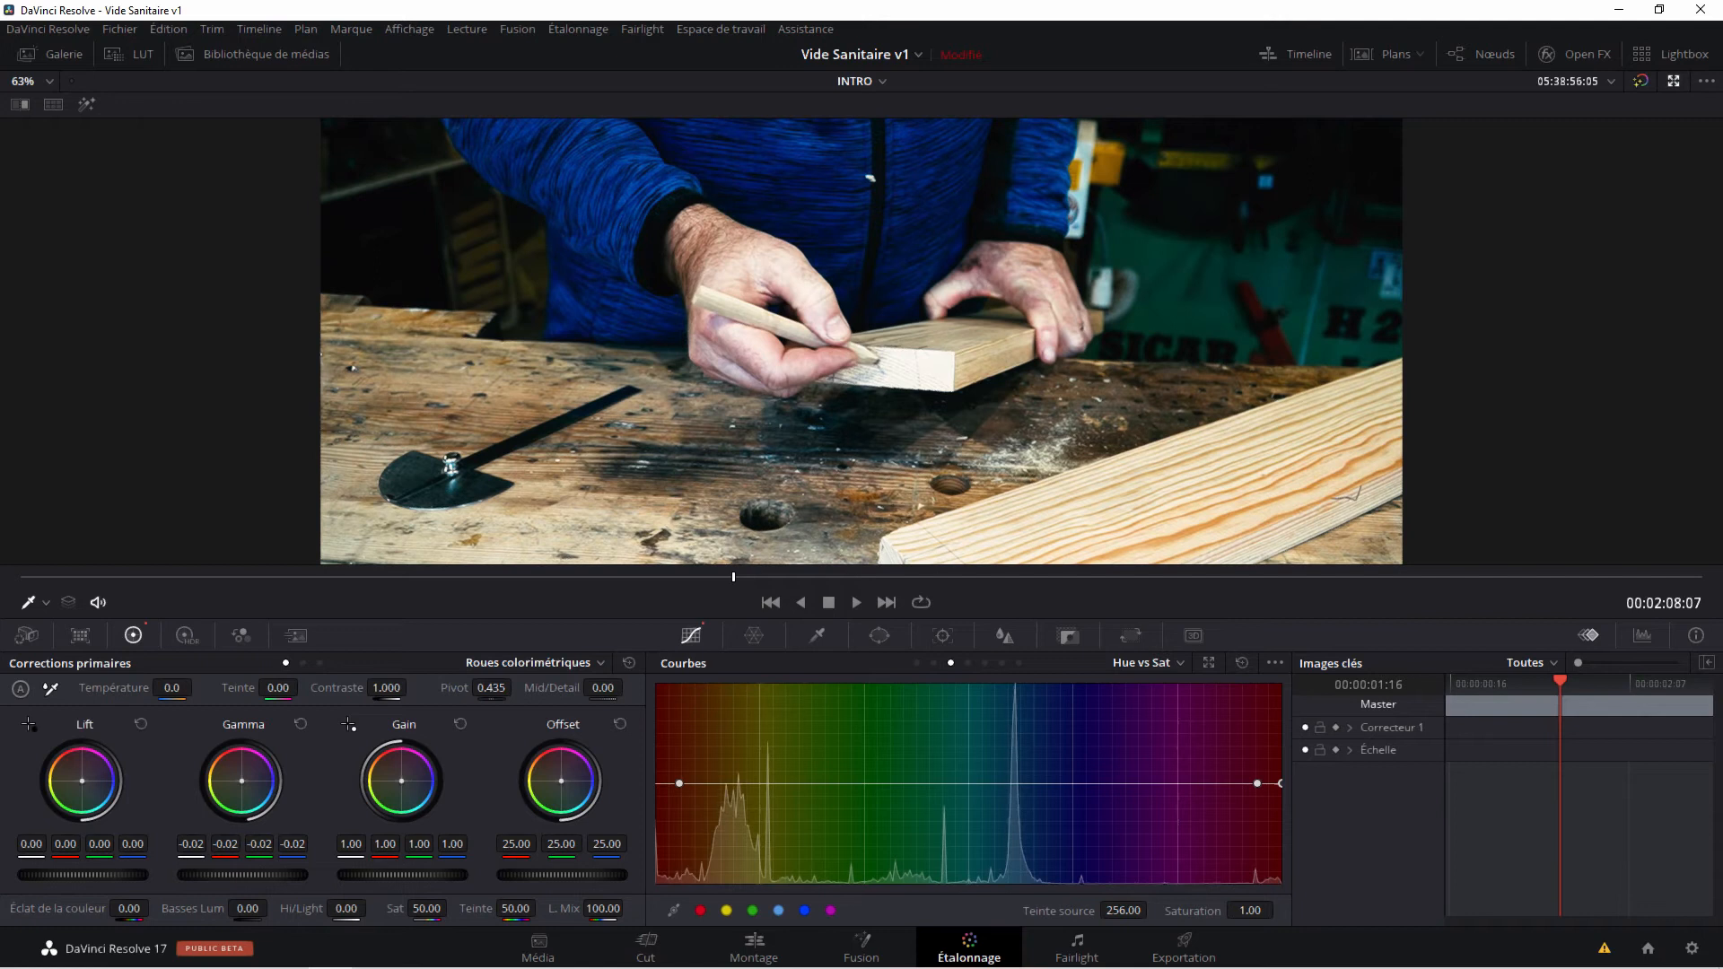
left_click(241, 782)
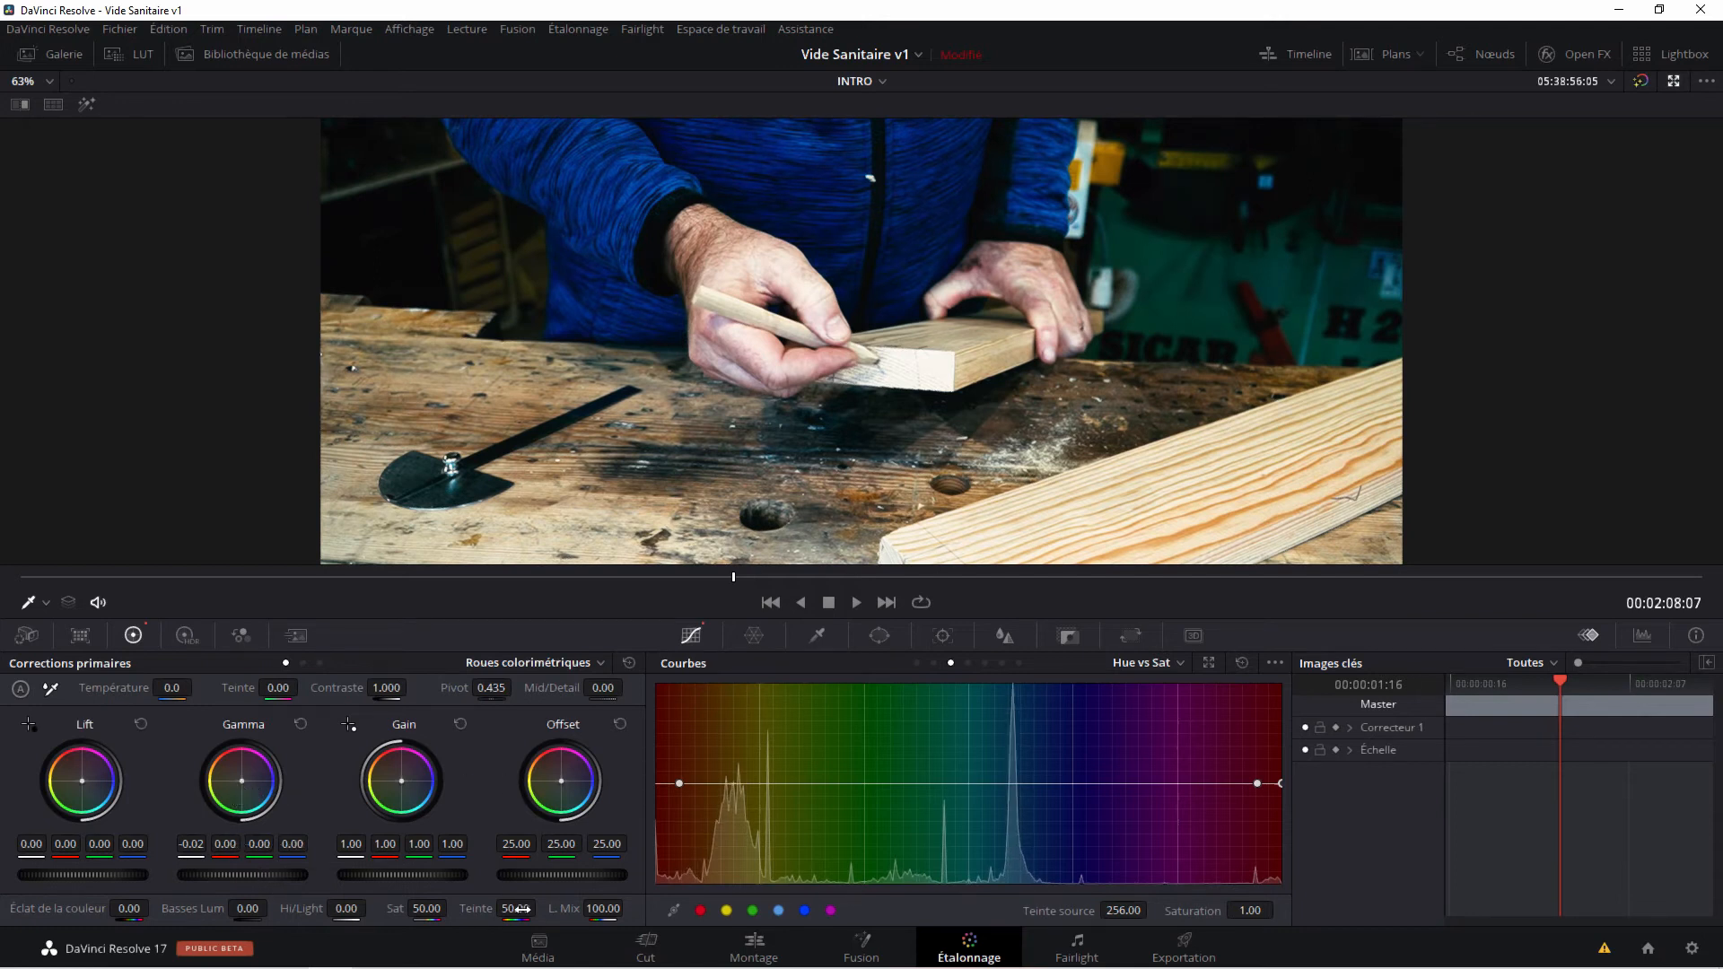
Step: Try shifting the image's Teinte to 63.20 and reset it to 50.00
left_click_drag(542, 909, 498, 913)
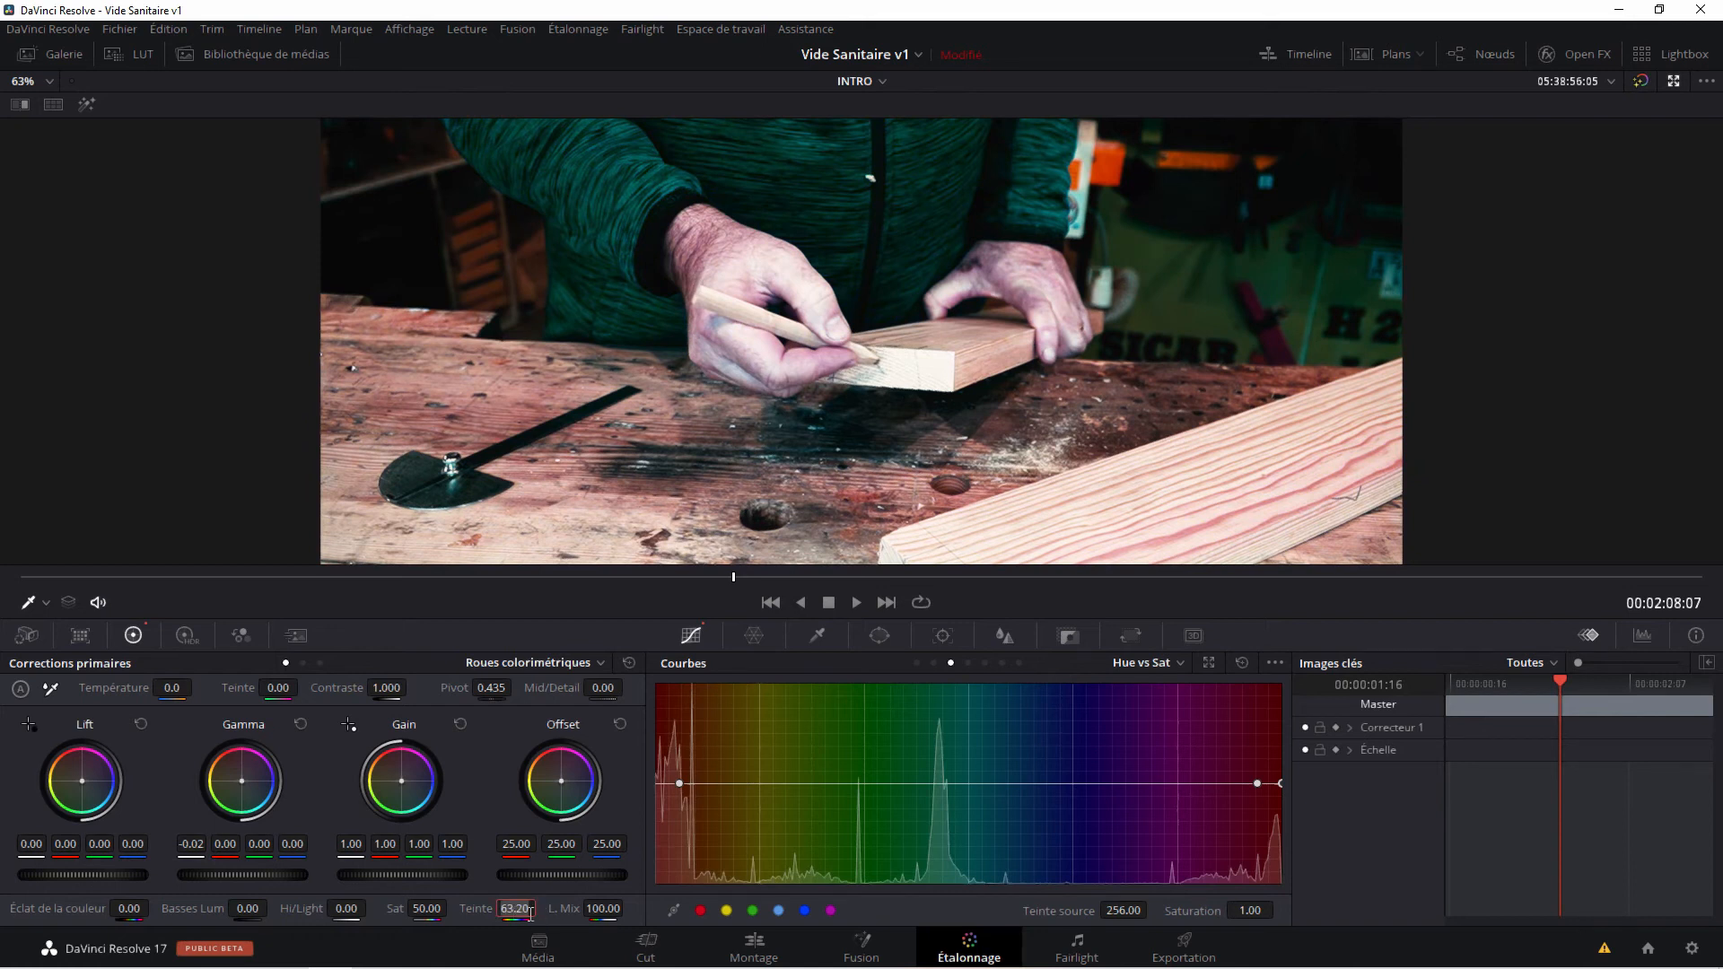
double_click(530, 910)
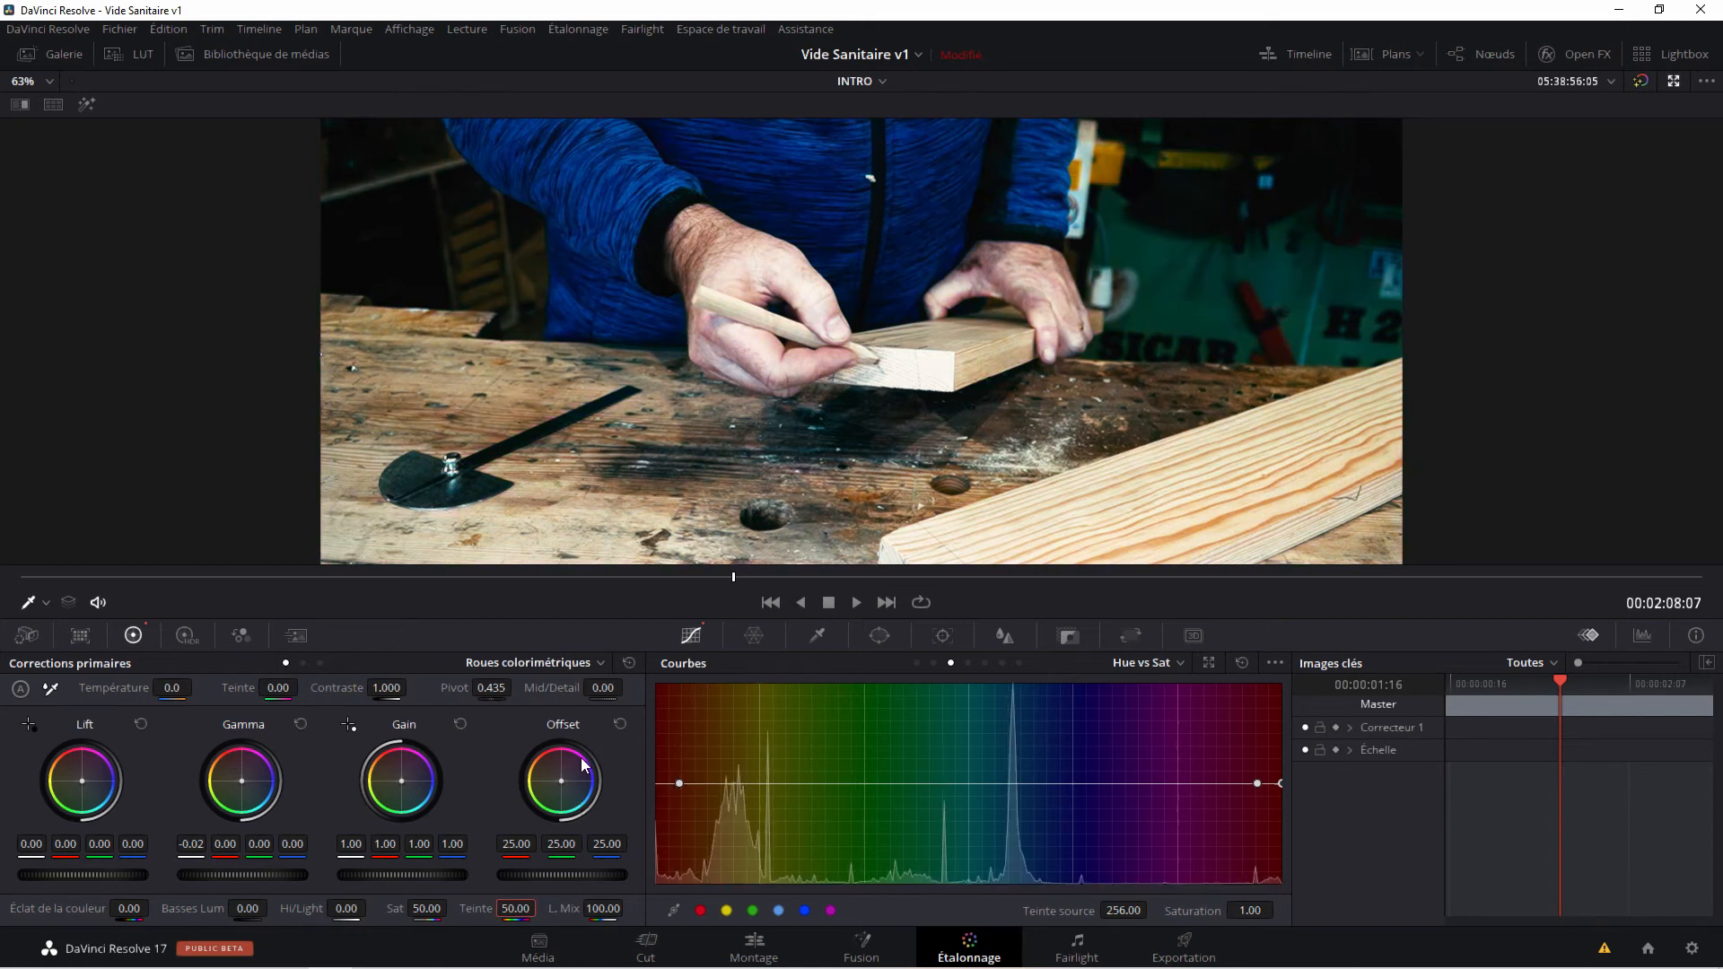